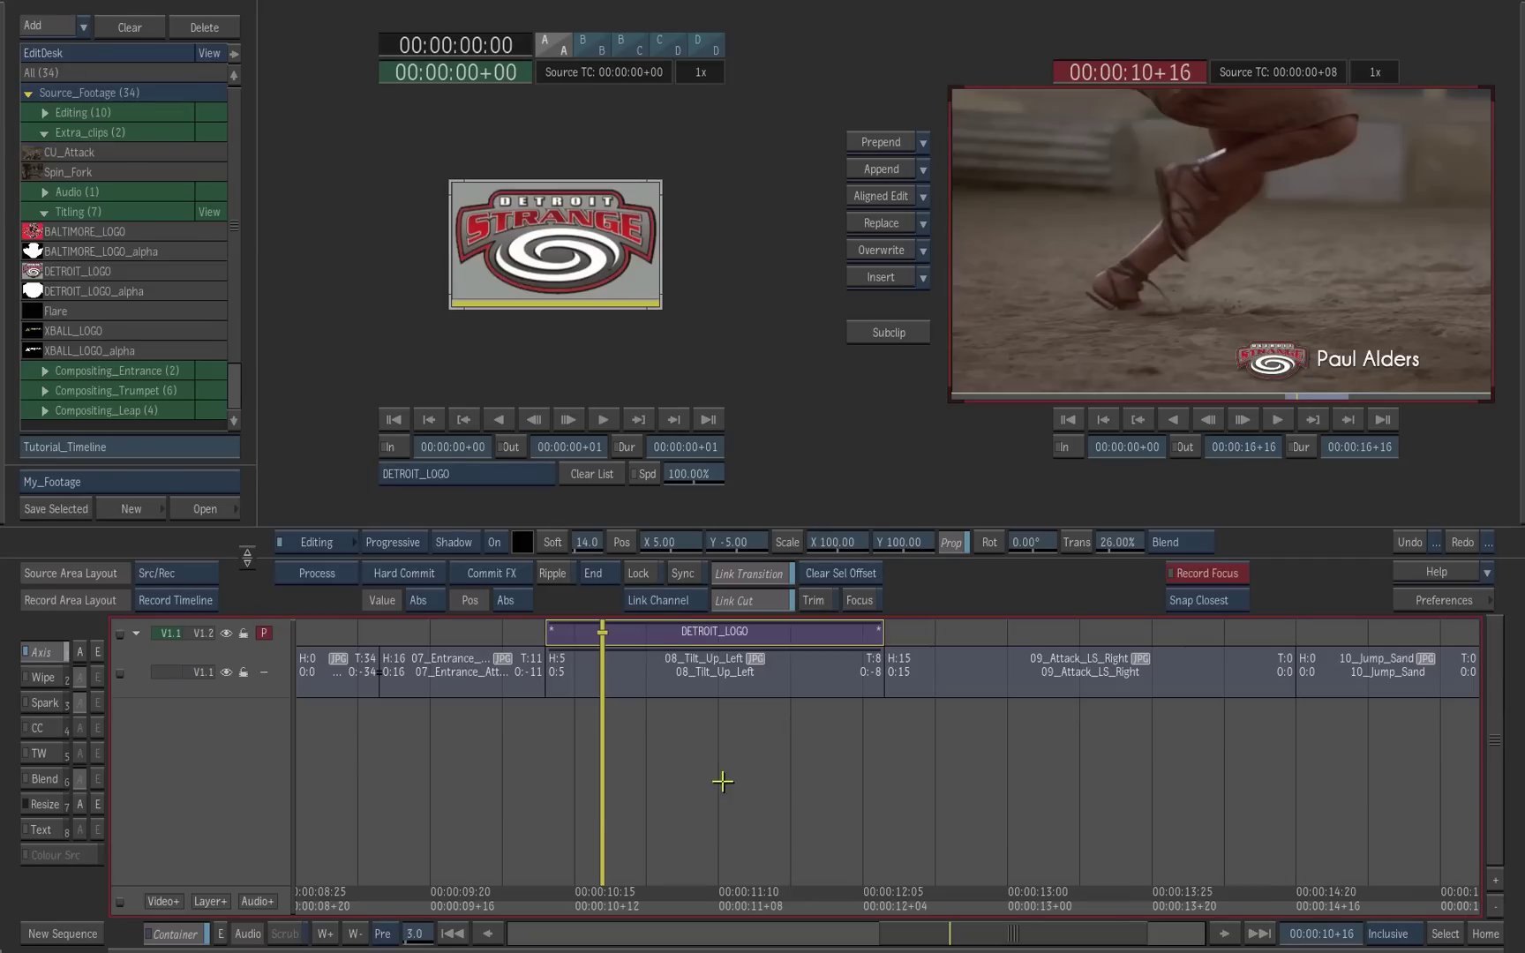
Step: Park on 09_Attack_LS_Right and cut a matching empty segment on V1.2 with Alt+B
drag(609, 823, 673, 823)
drag(782, 814, 1021, 794)
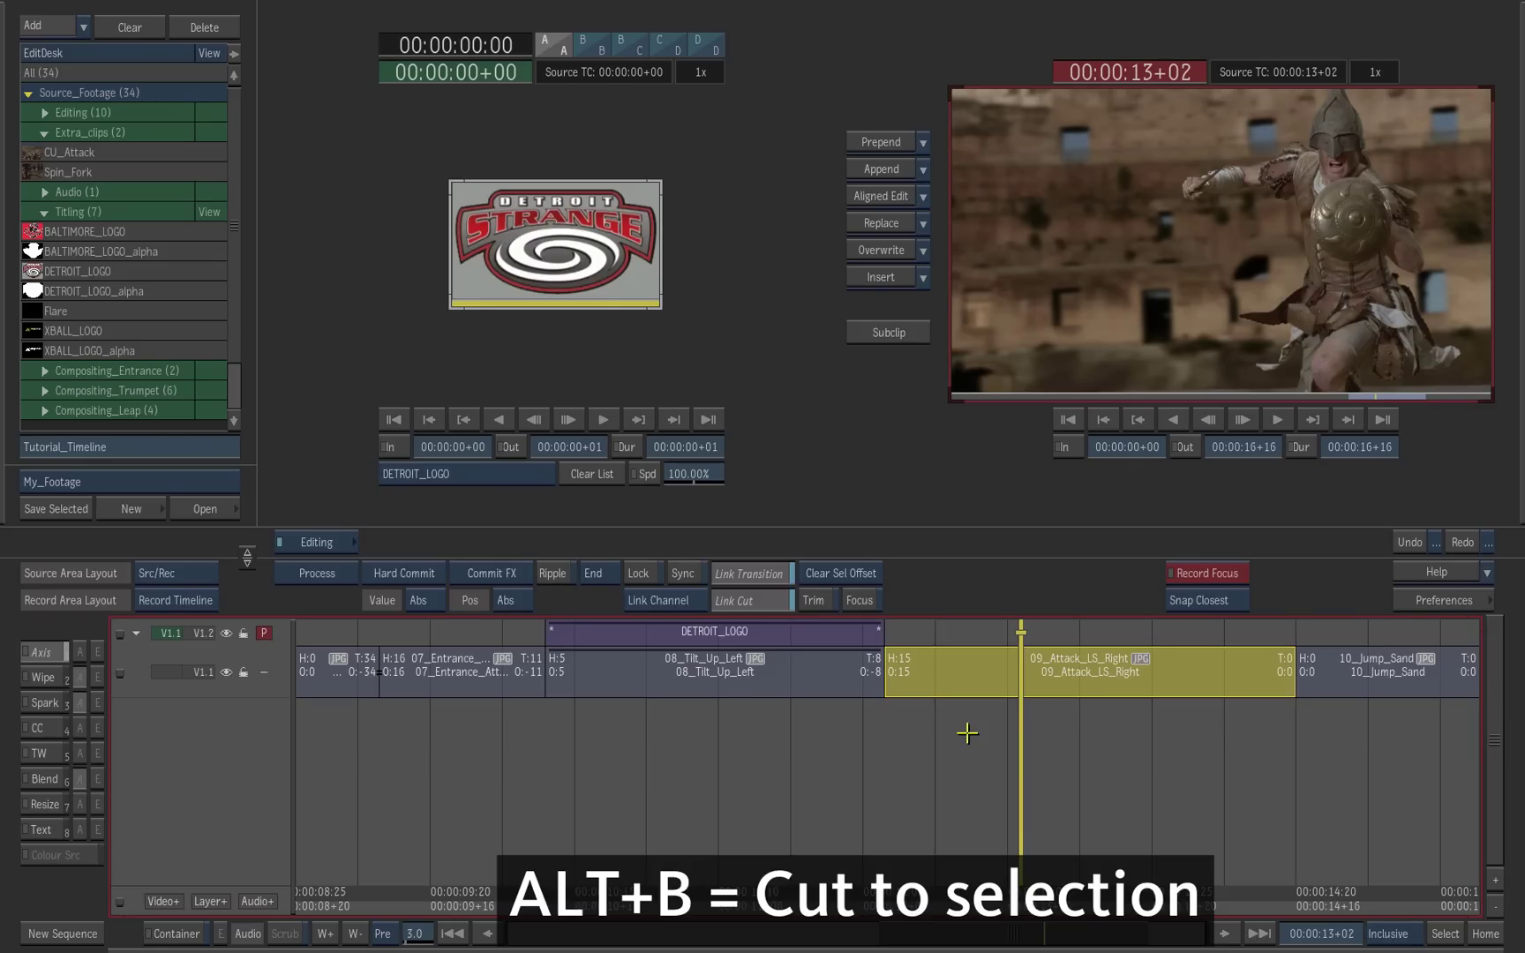
key(alt+b)
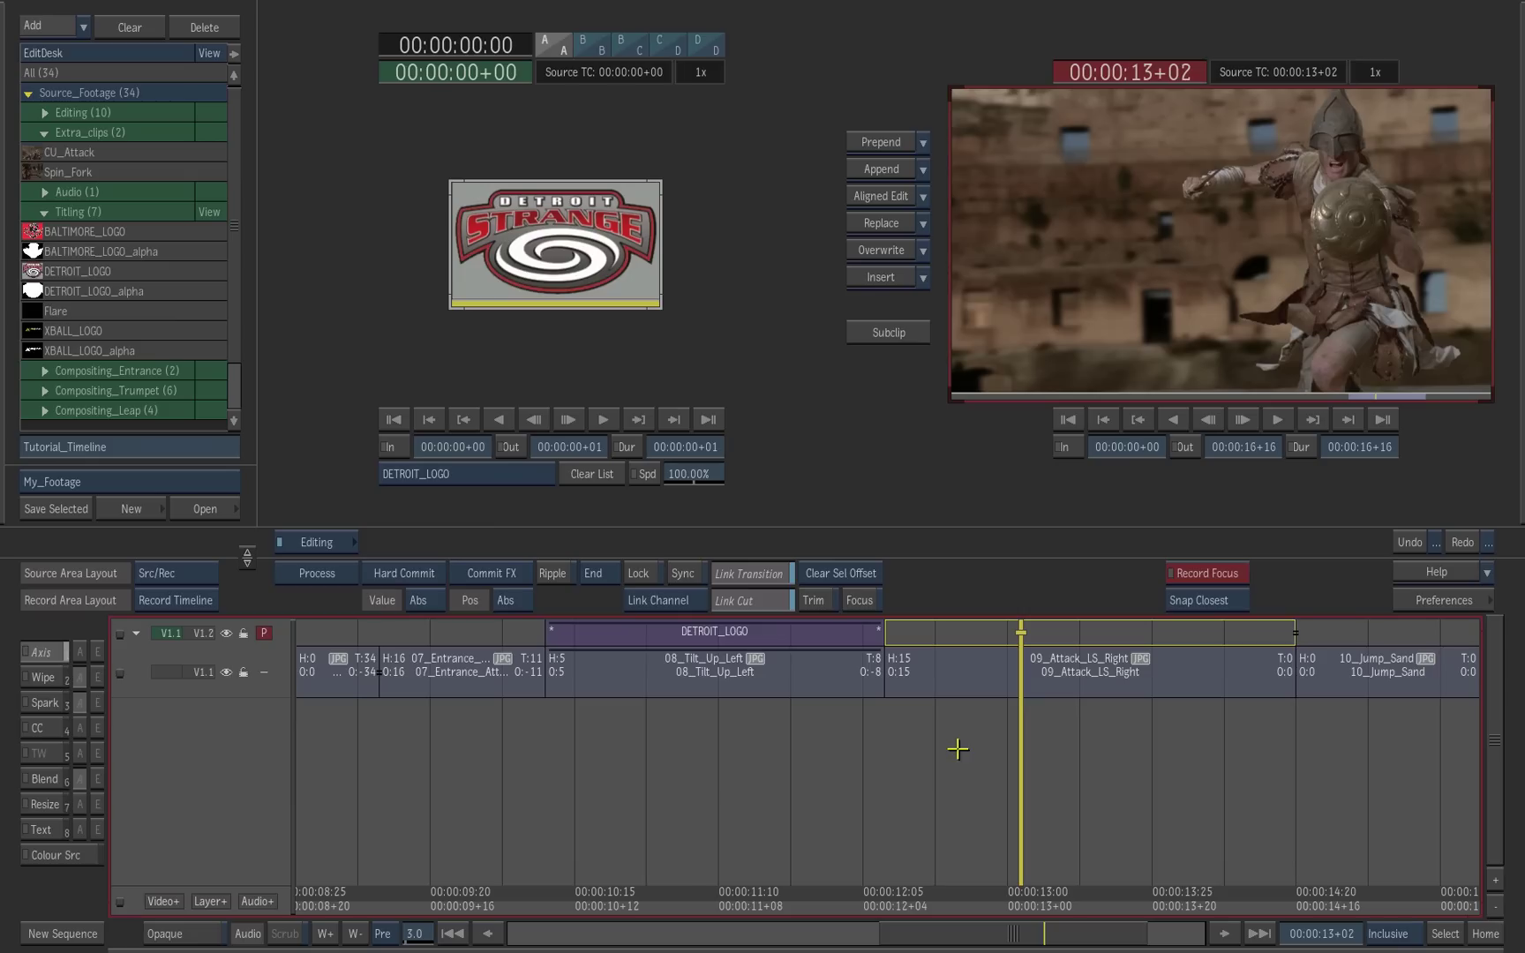
Step: Replace the empty V1.2 segment with the BALTIMORE_LOGO clip from the Titling folder
click(961, 632)
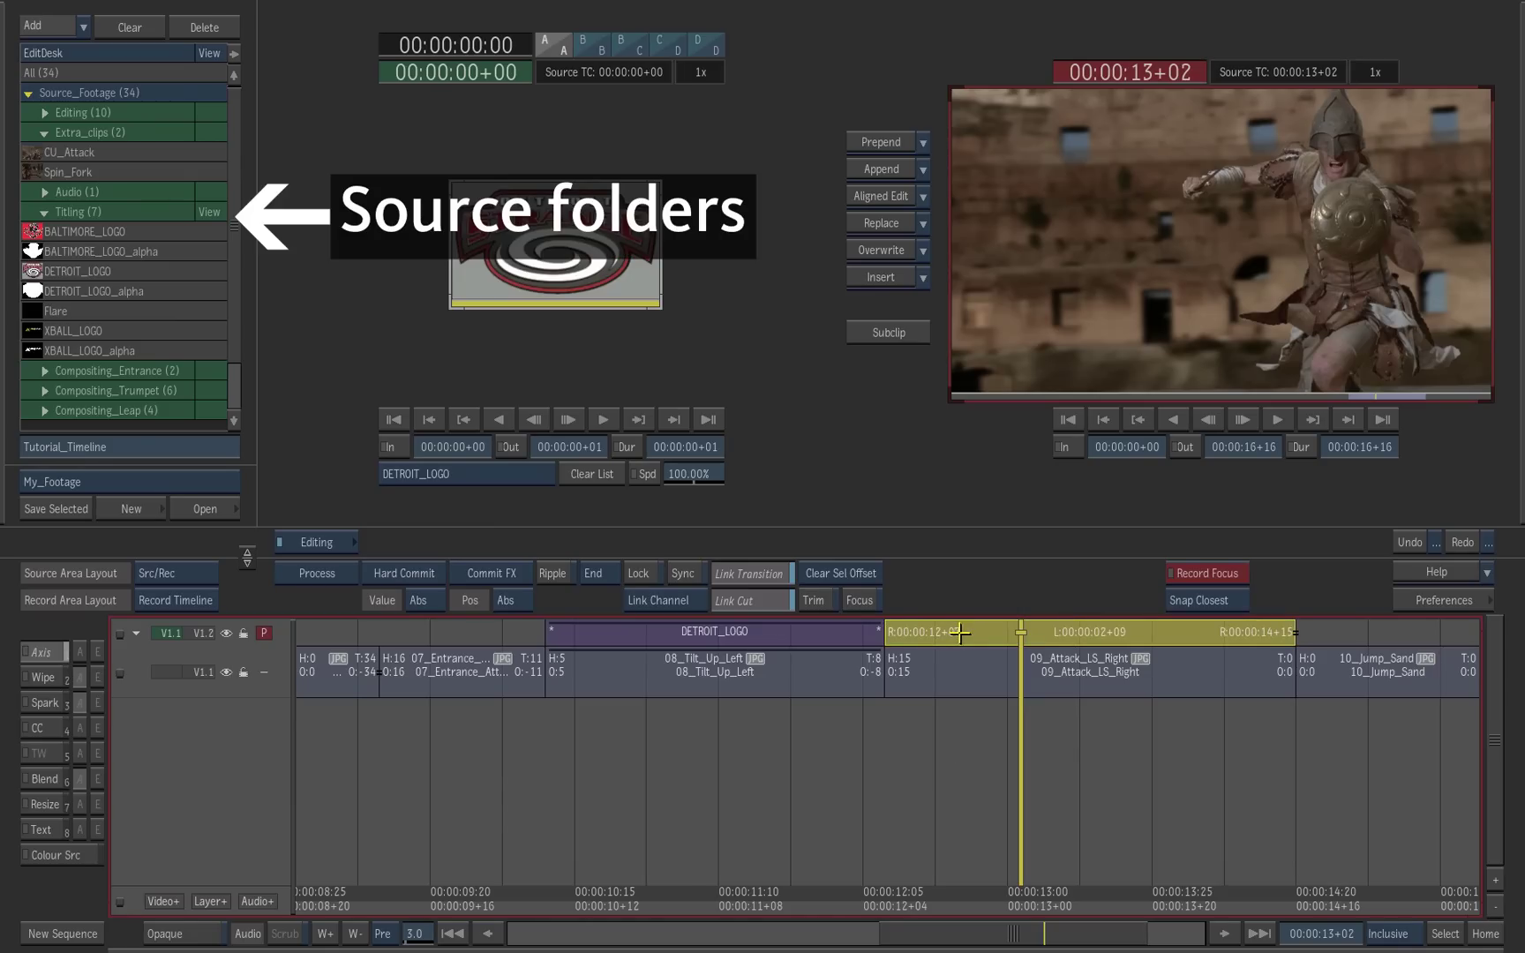
click(142, 232)
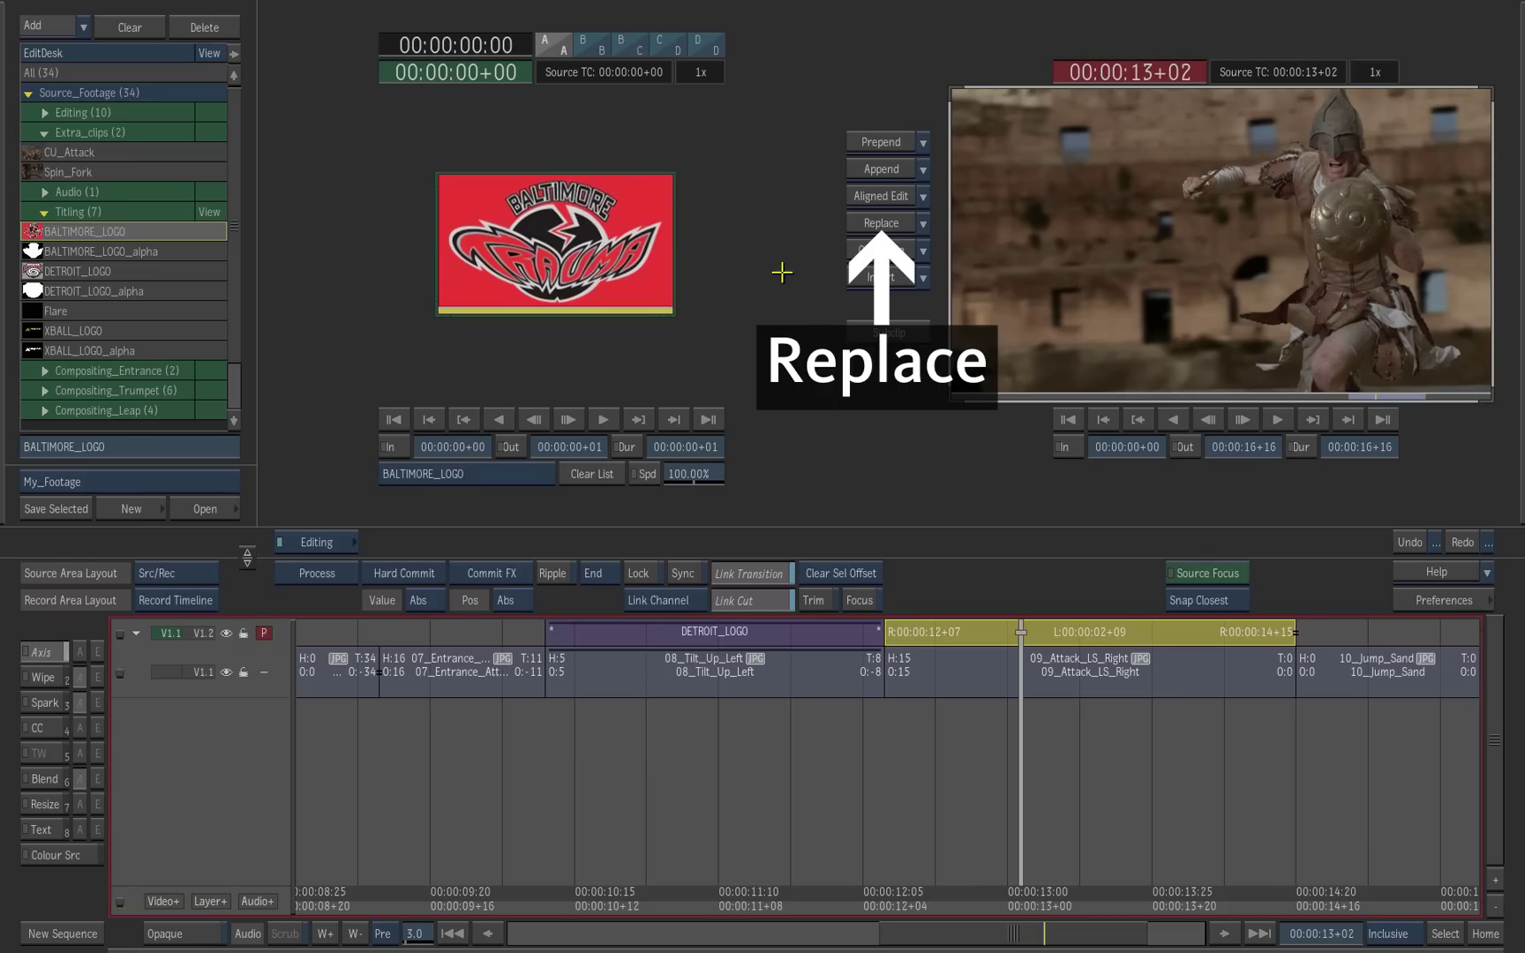
click(874, 223)
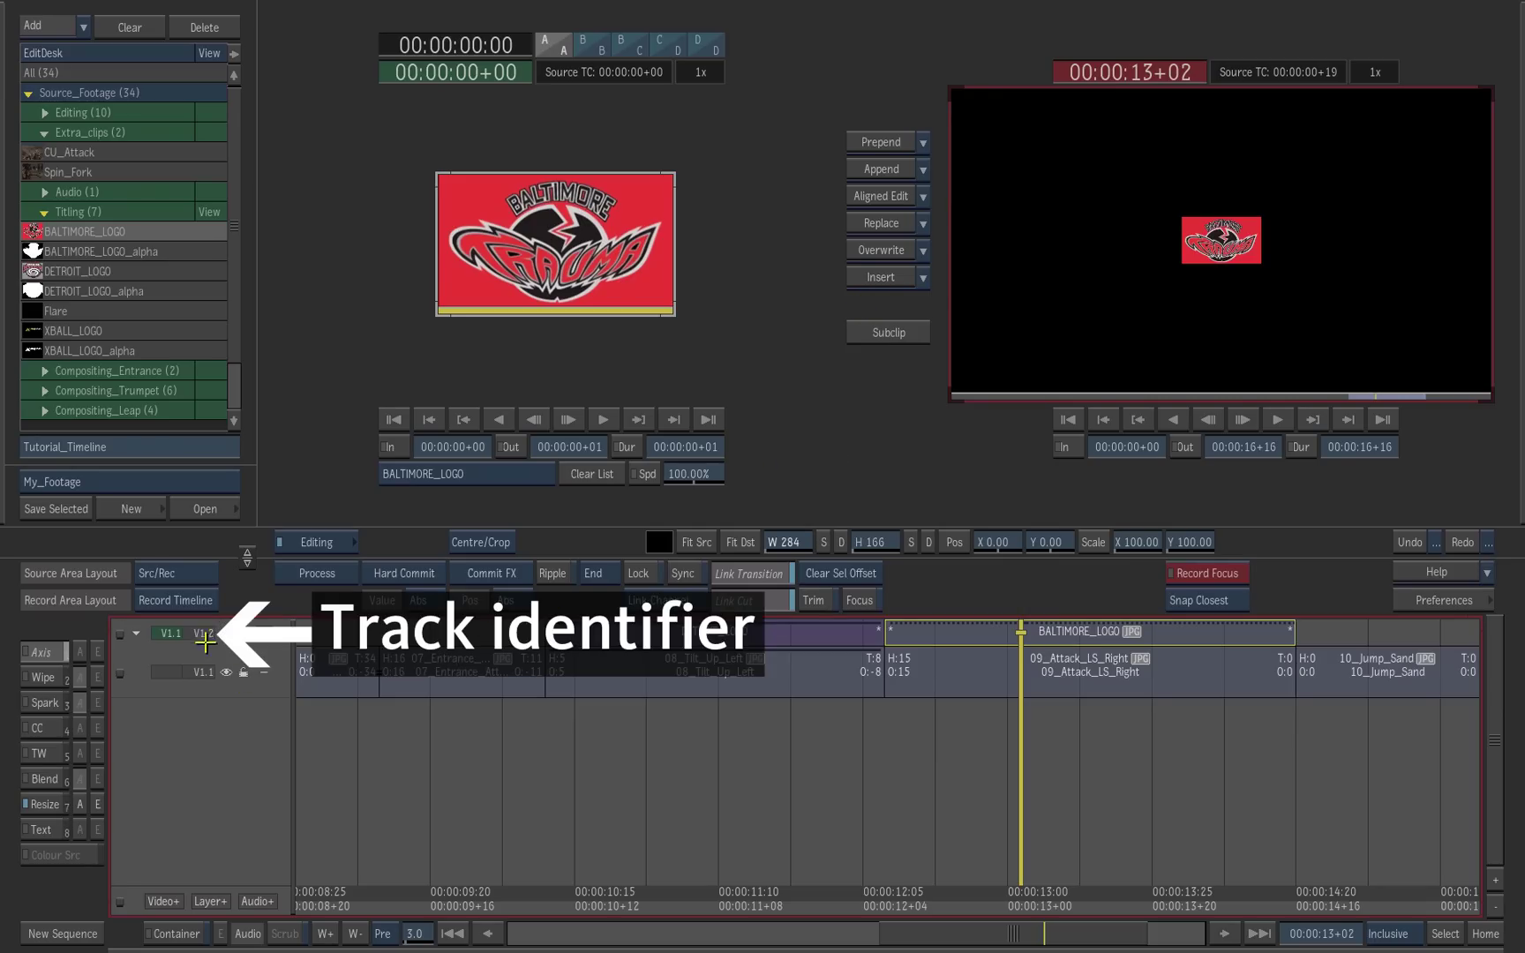
Step: Copy DETROIT_LOGO's Axis effect onto BALTIMORE_LOGO and select BALTIMORE_LOGO
drag(196, 649, 201, 719)
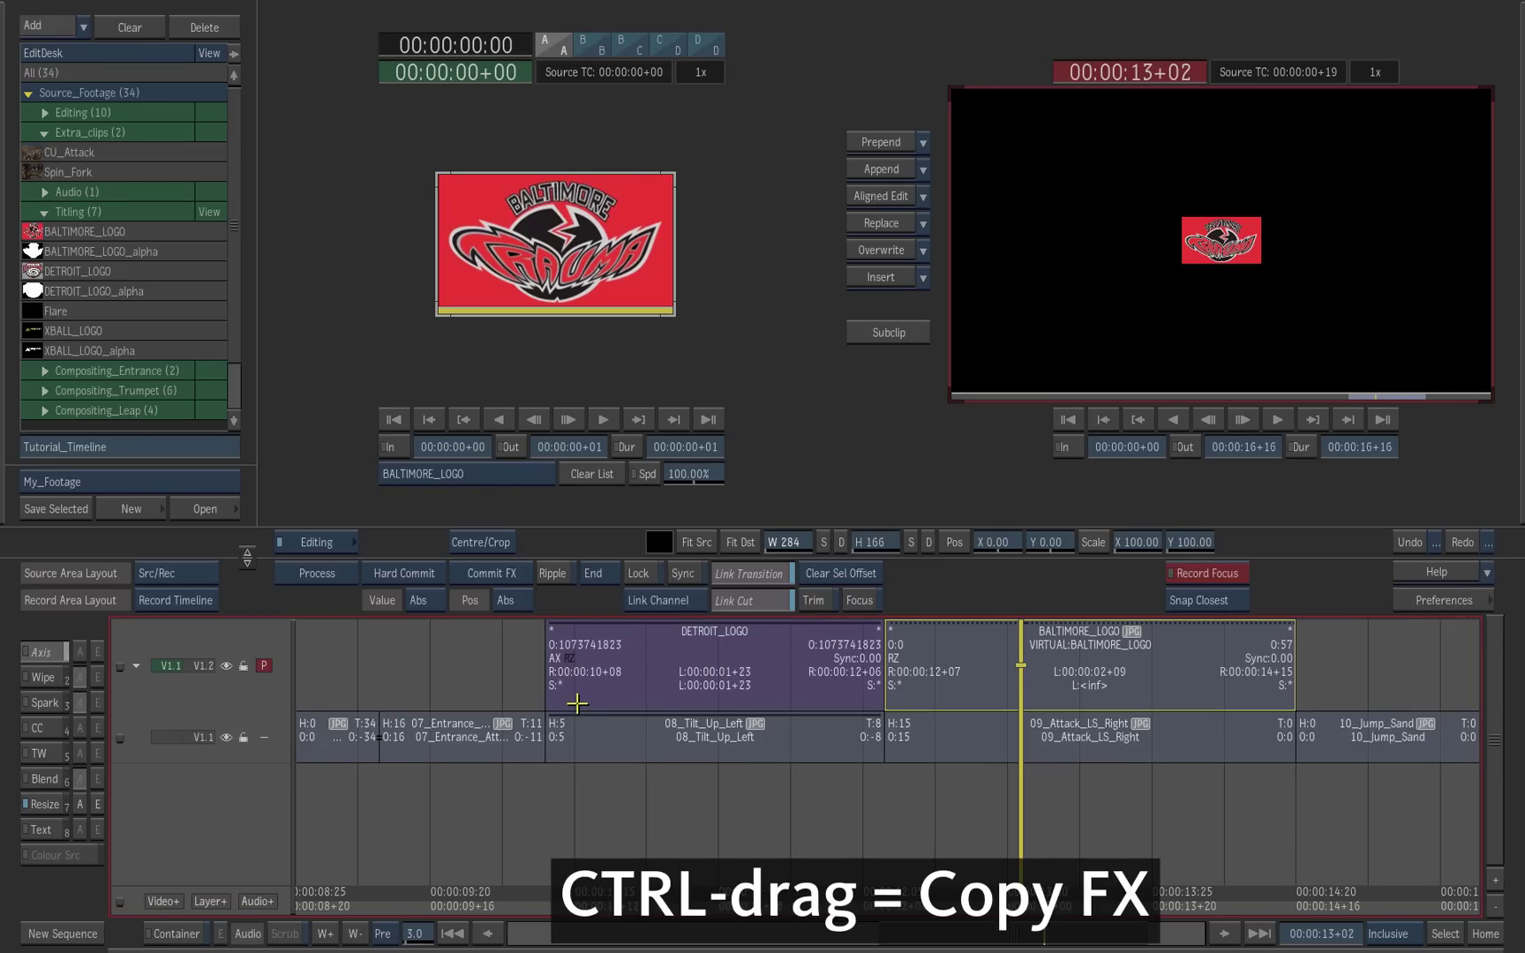
drag(556, 659, 975, 653)
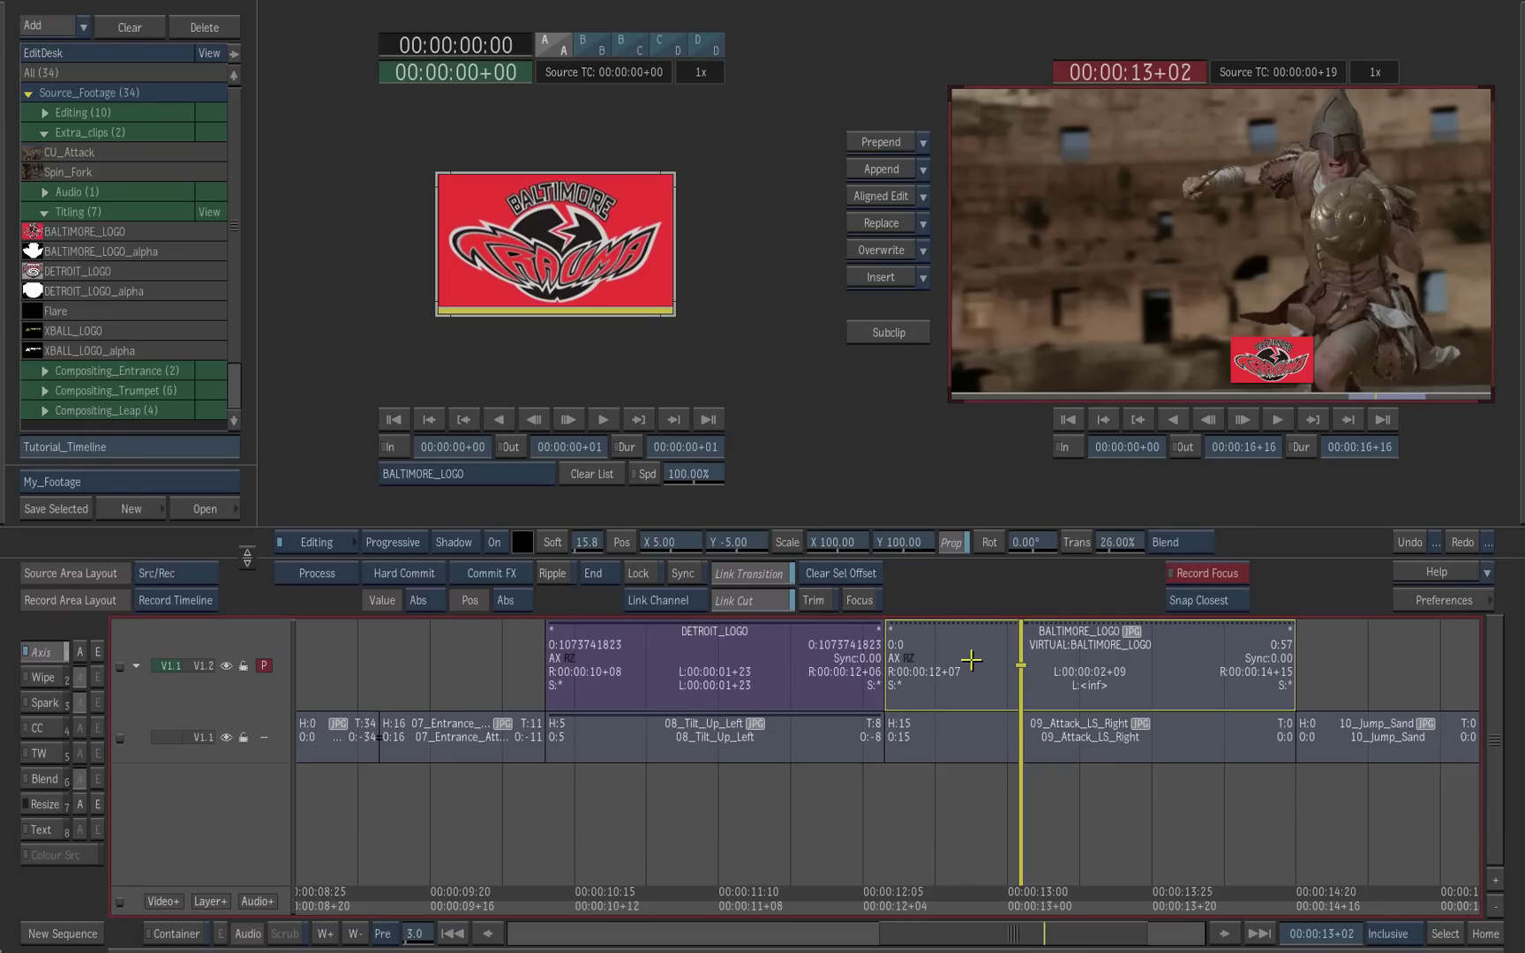
click(972, 657)
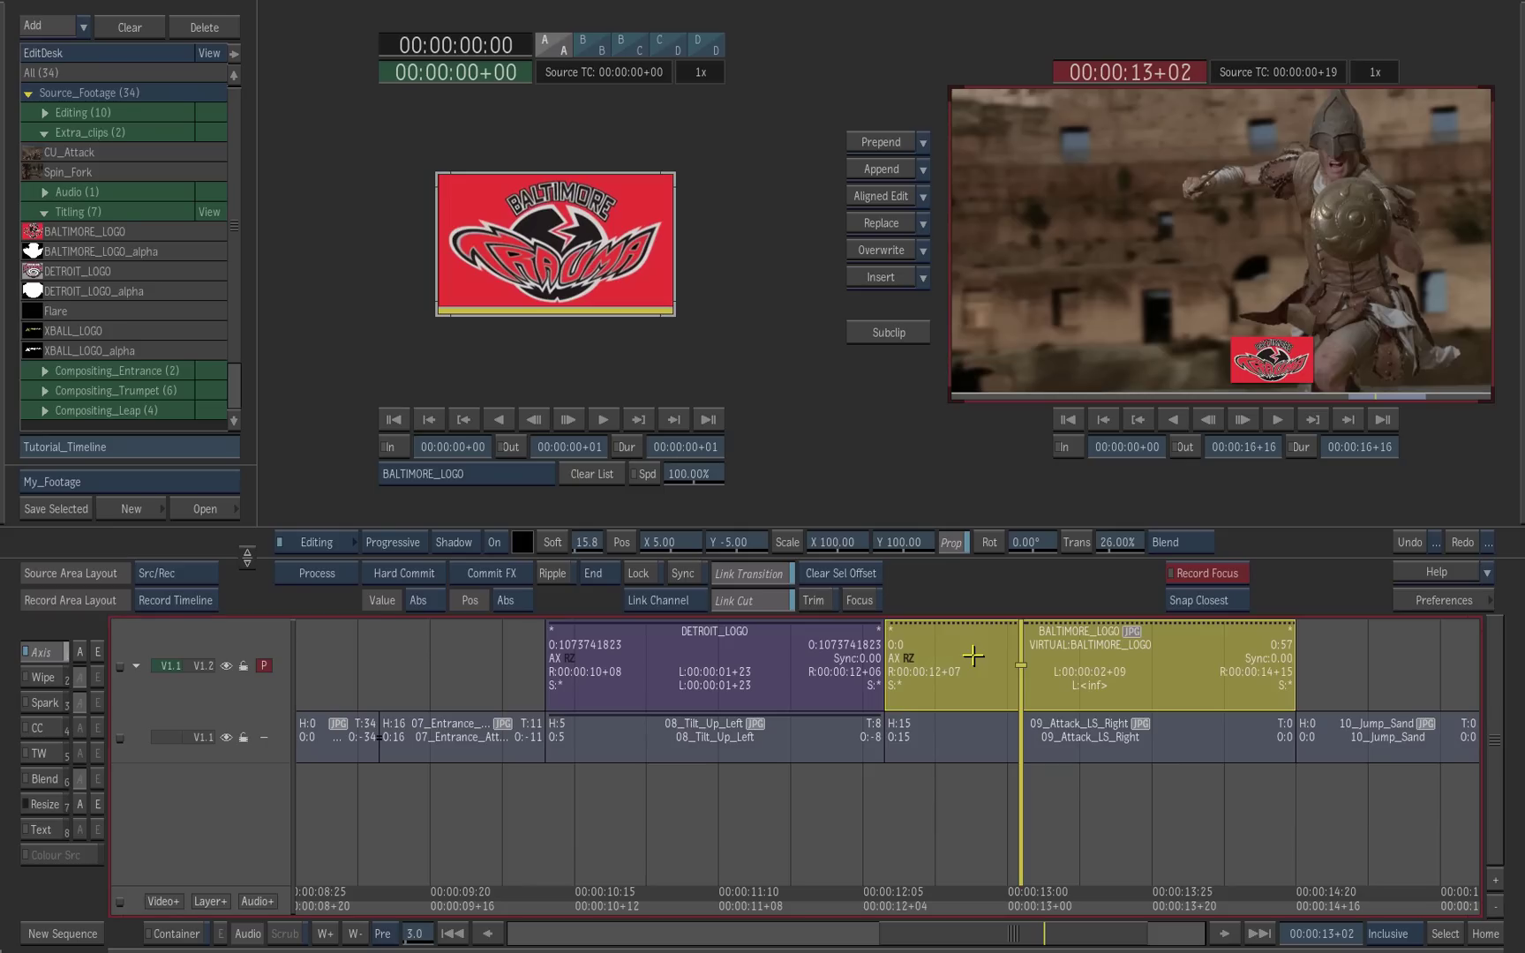
Step: Set the logo layer to Surface and use BALTIMORE_LOGO_alpha as its matte
click(457, 542)
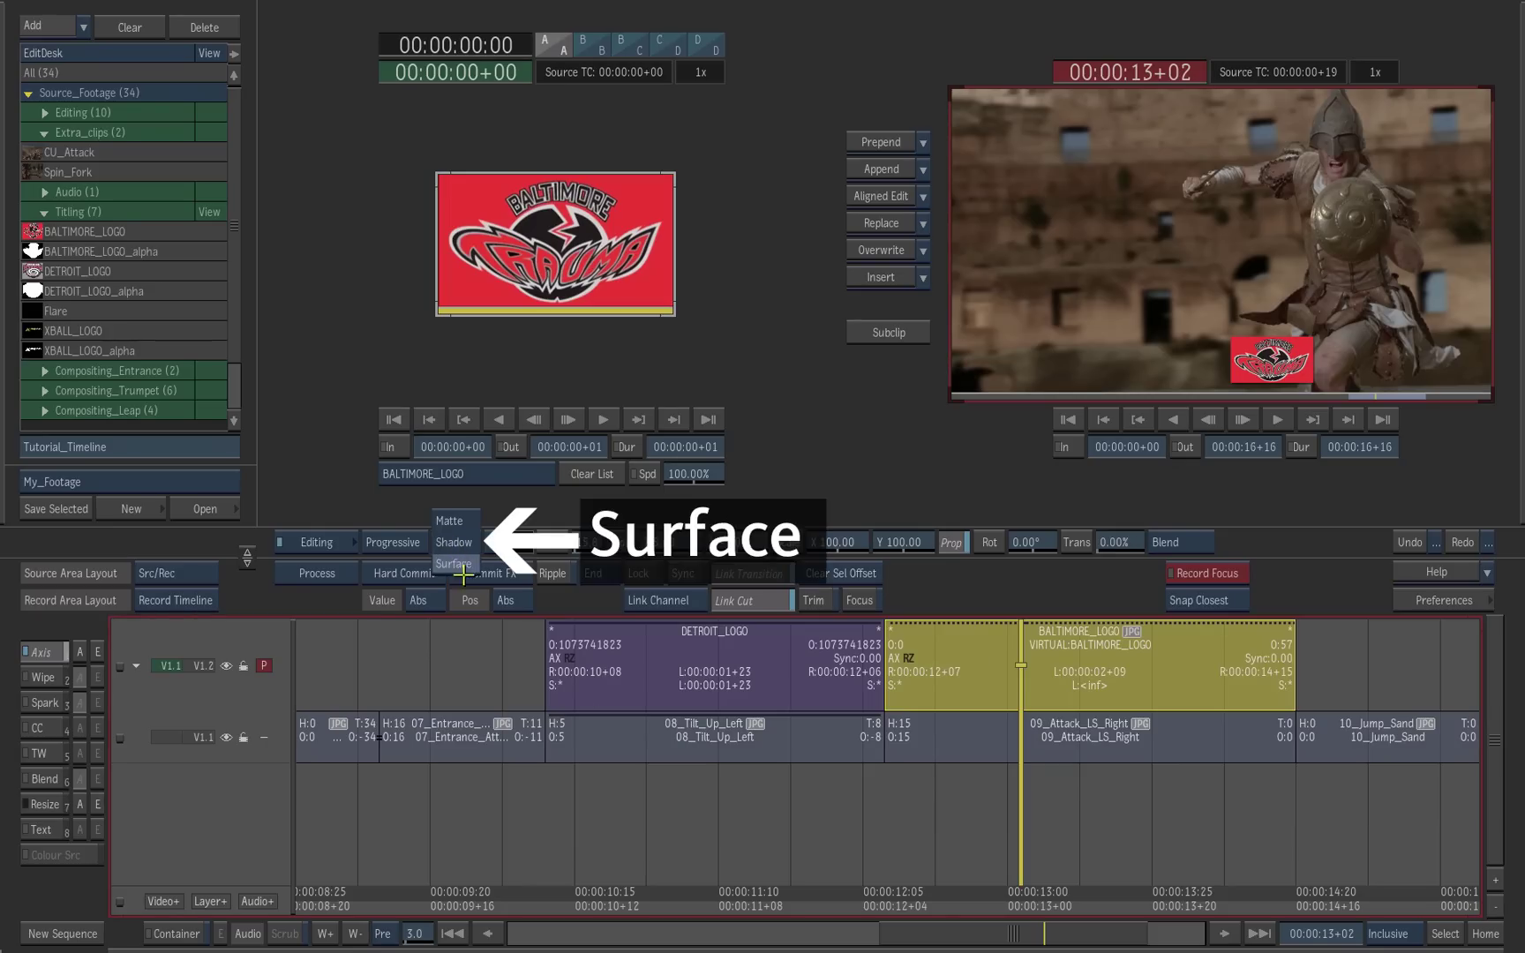
click(454, 563)
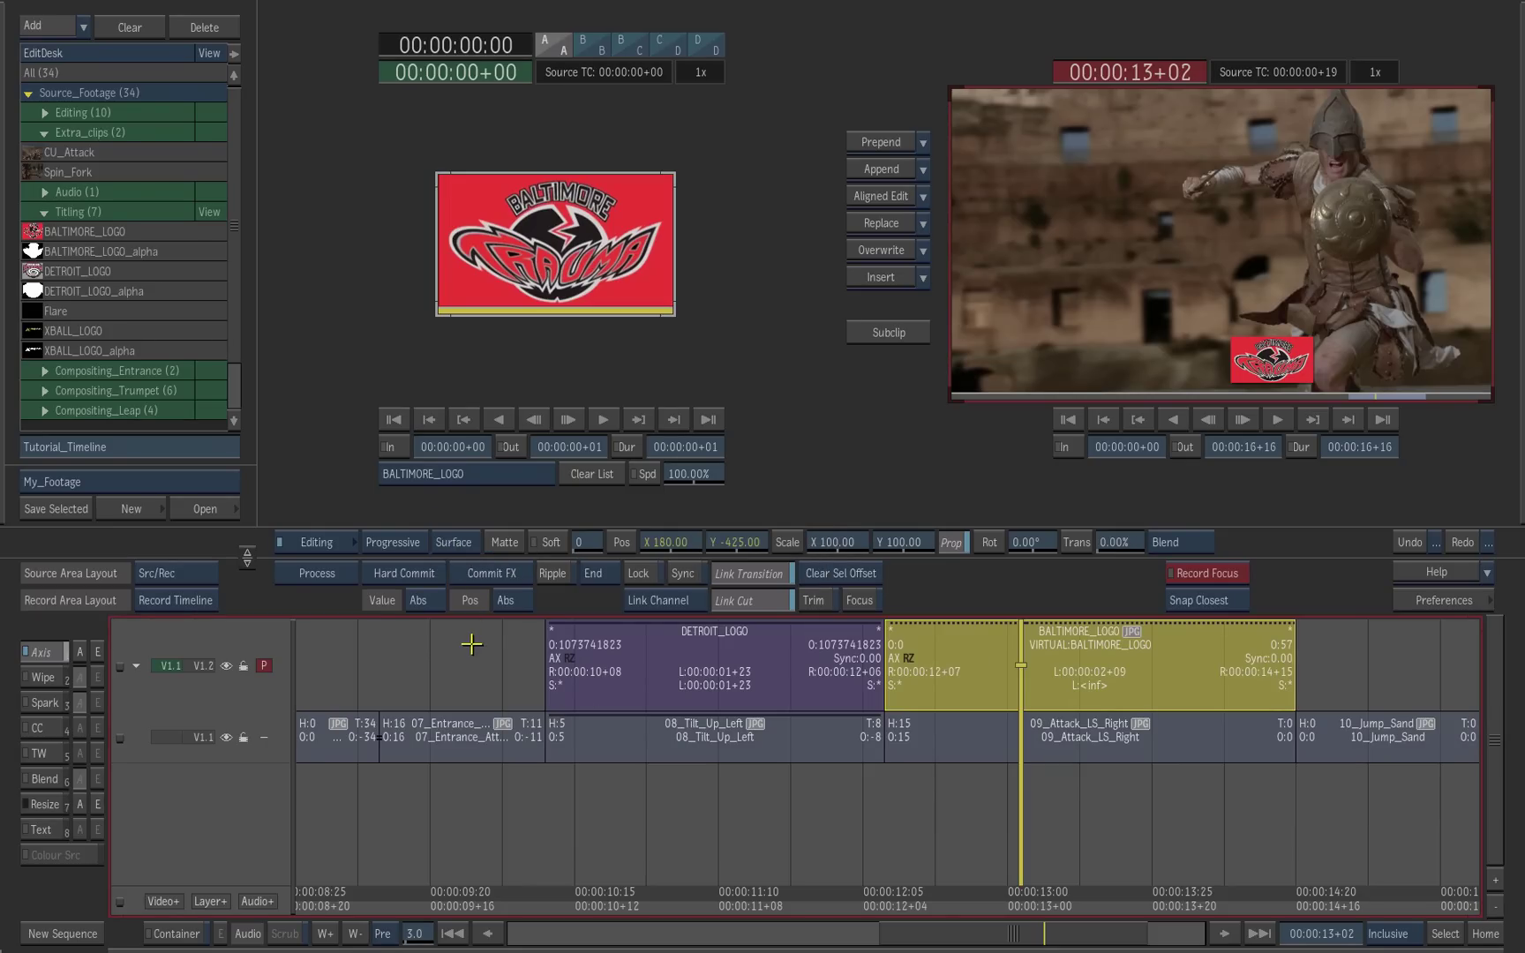
click(507, 542)
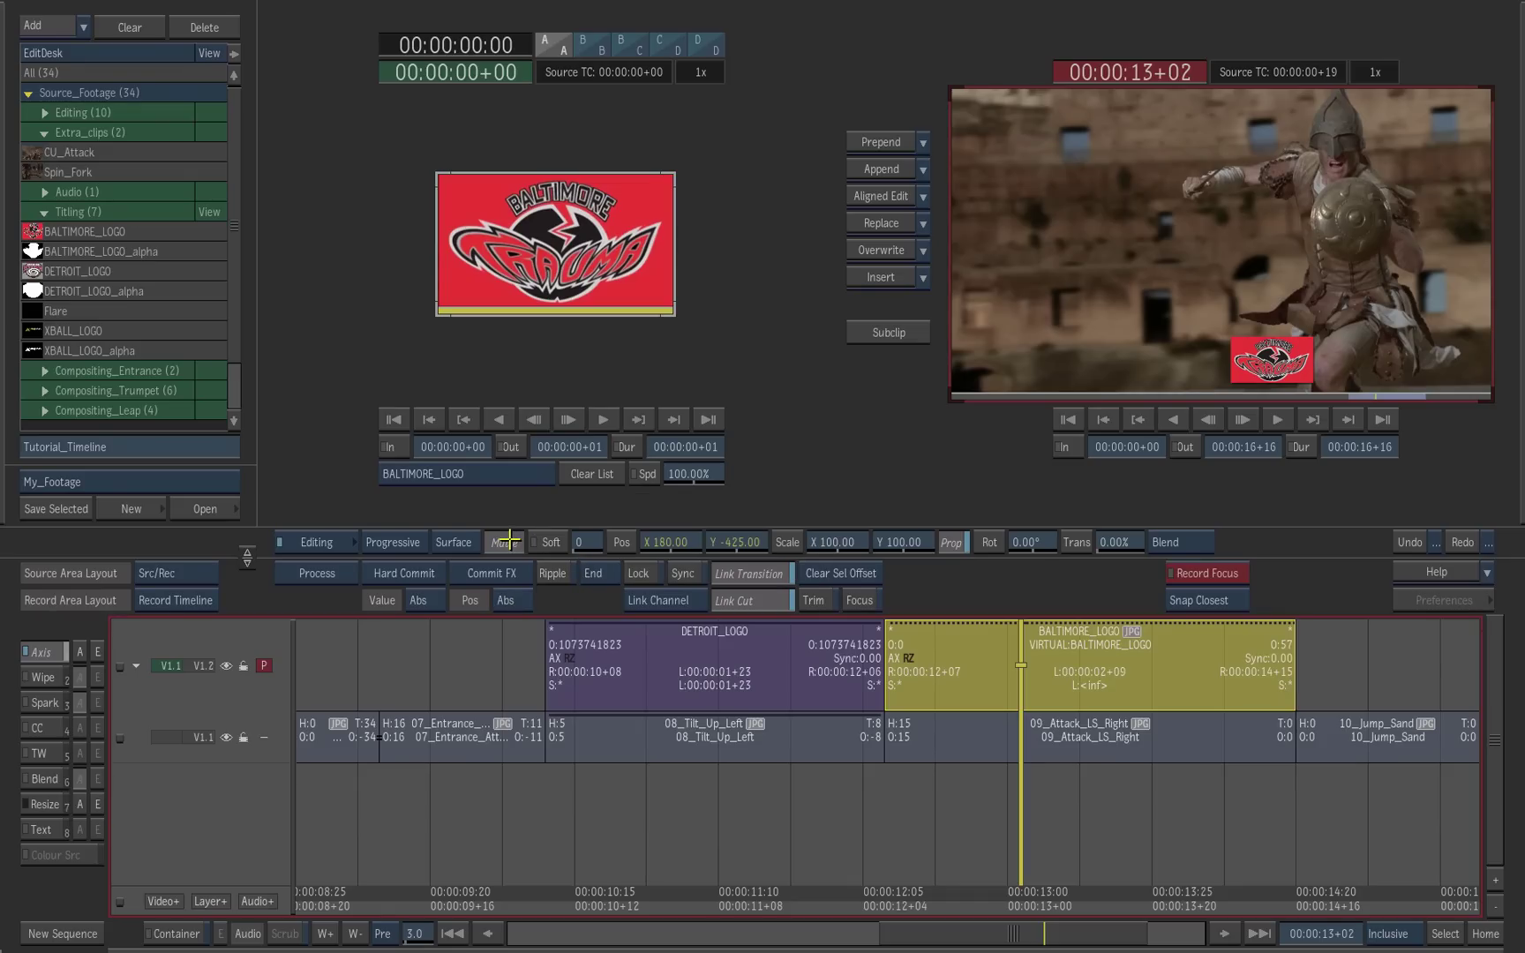
click(155, 252)
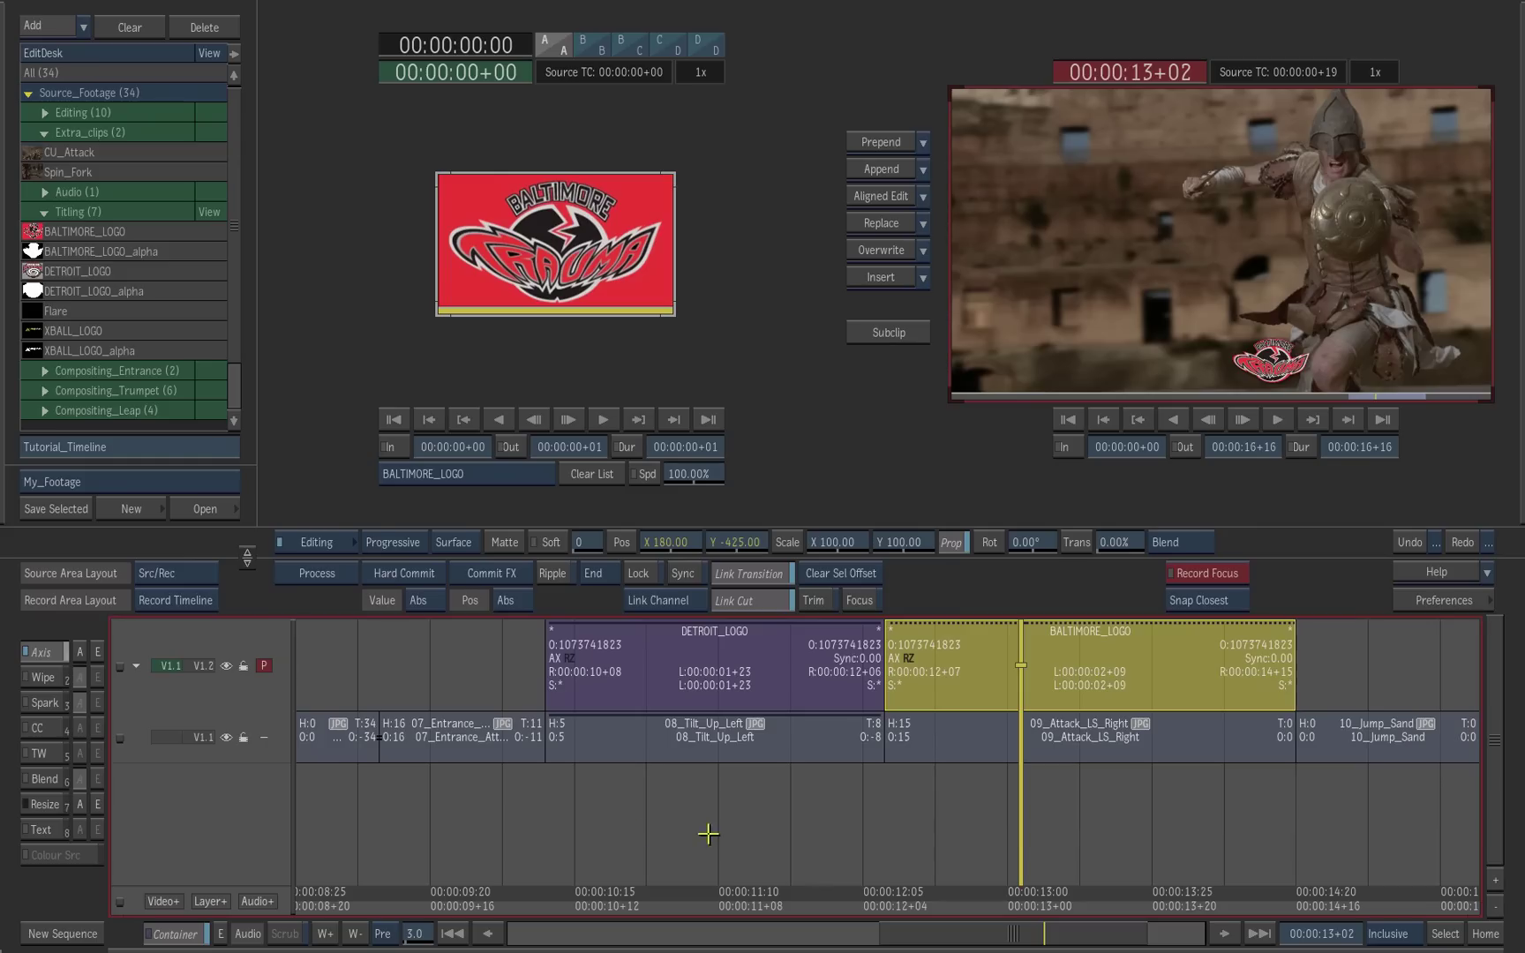
Step: Copy the text effect from 08_Tilt_Up_Left onto 09_Attack_LS_Right and select that shot
drag(203, 738, 197, 819)
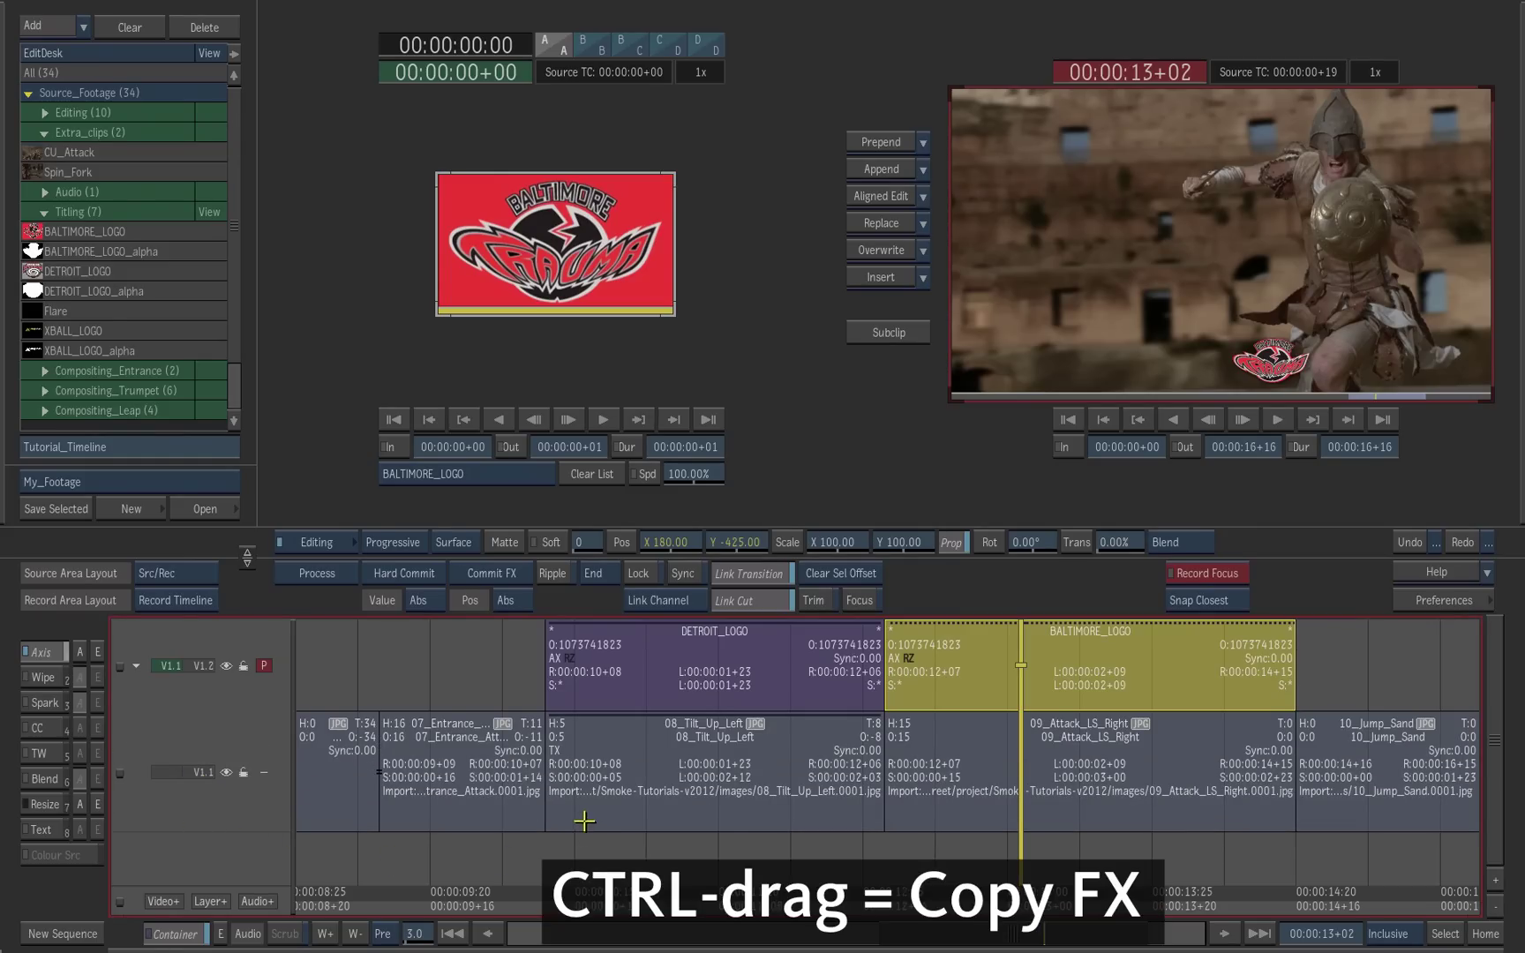
drag(556, 750, 975, 749)
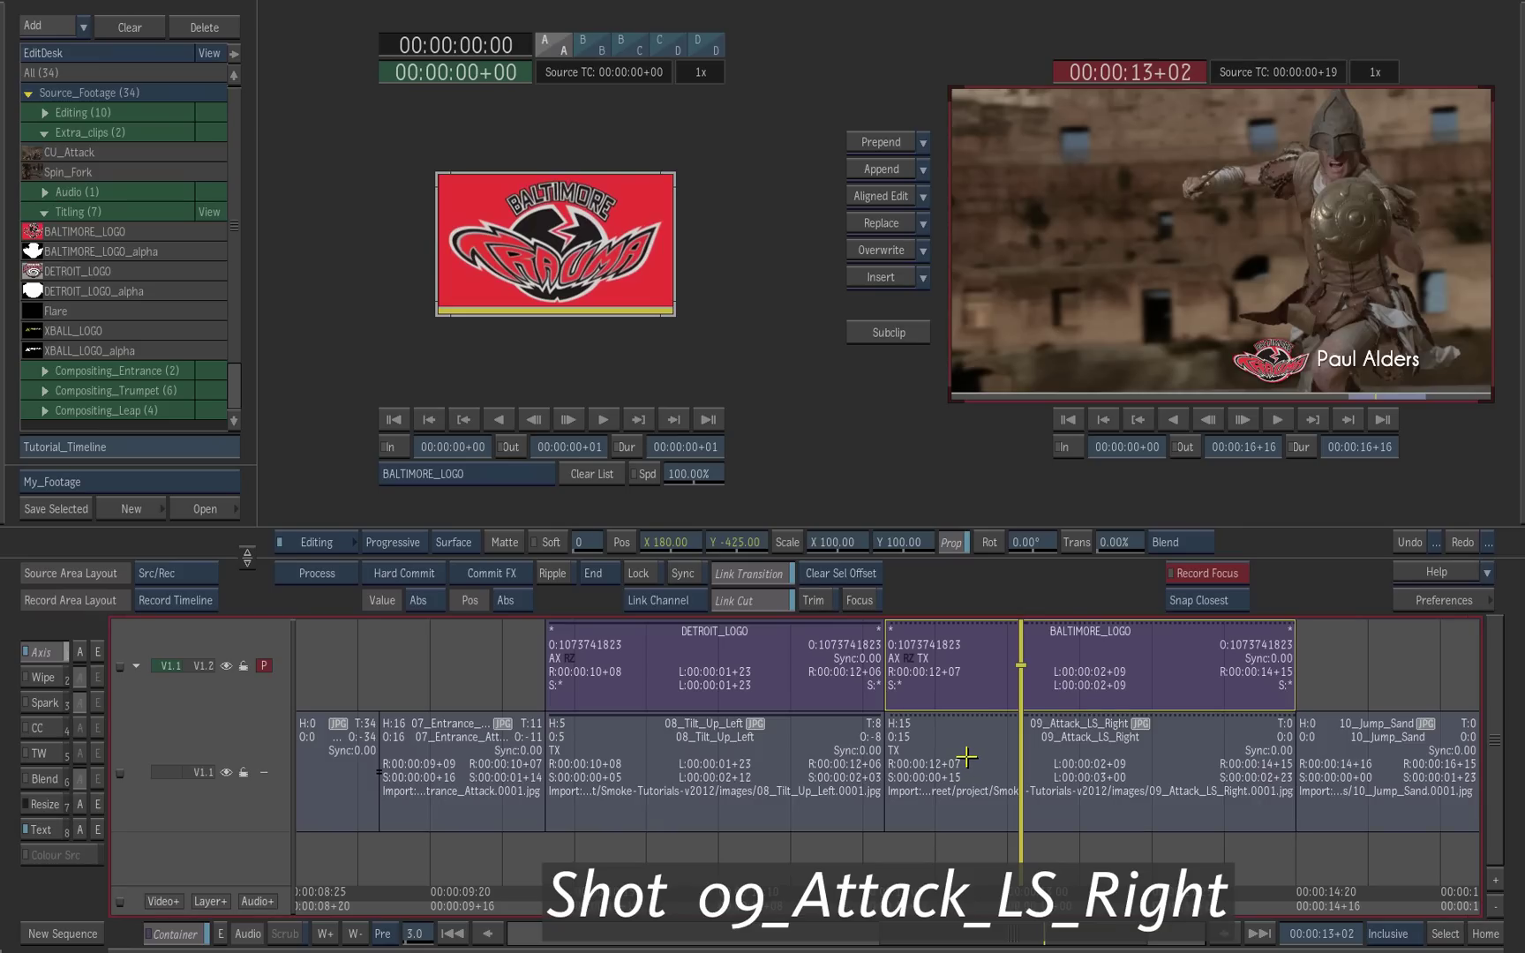
click(966, 763)
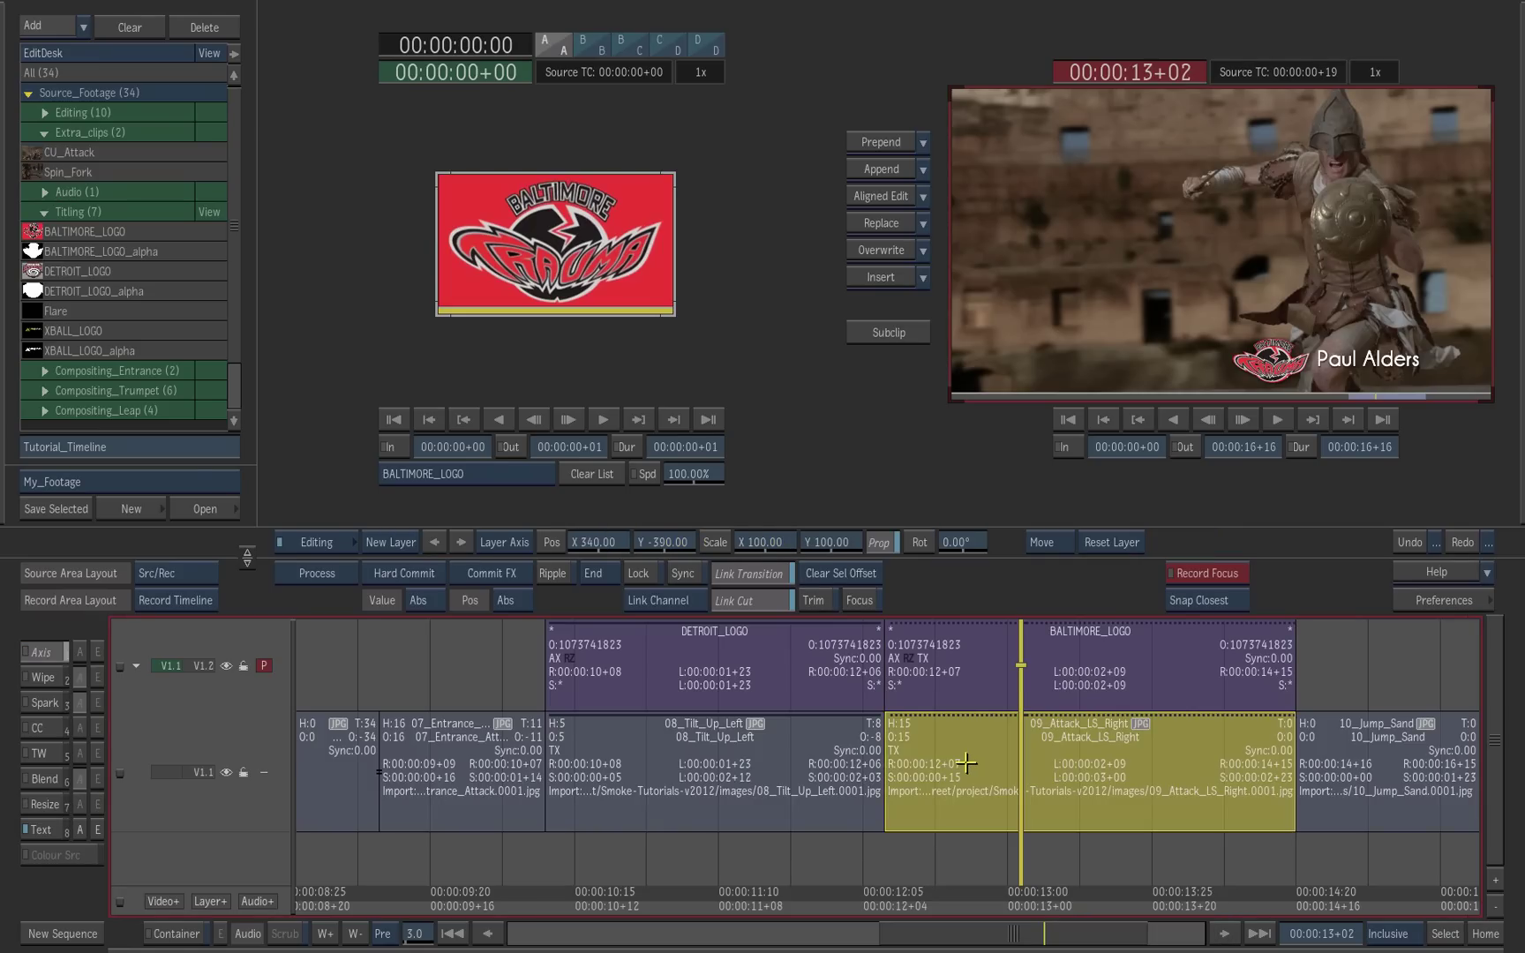
Step: Replace the title's old name with the new person's full name and return to the timeline
click(98, 830)
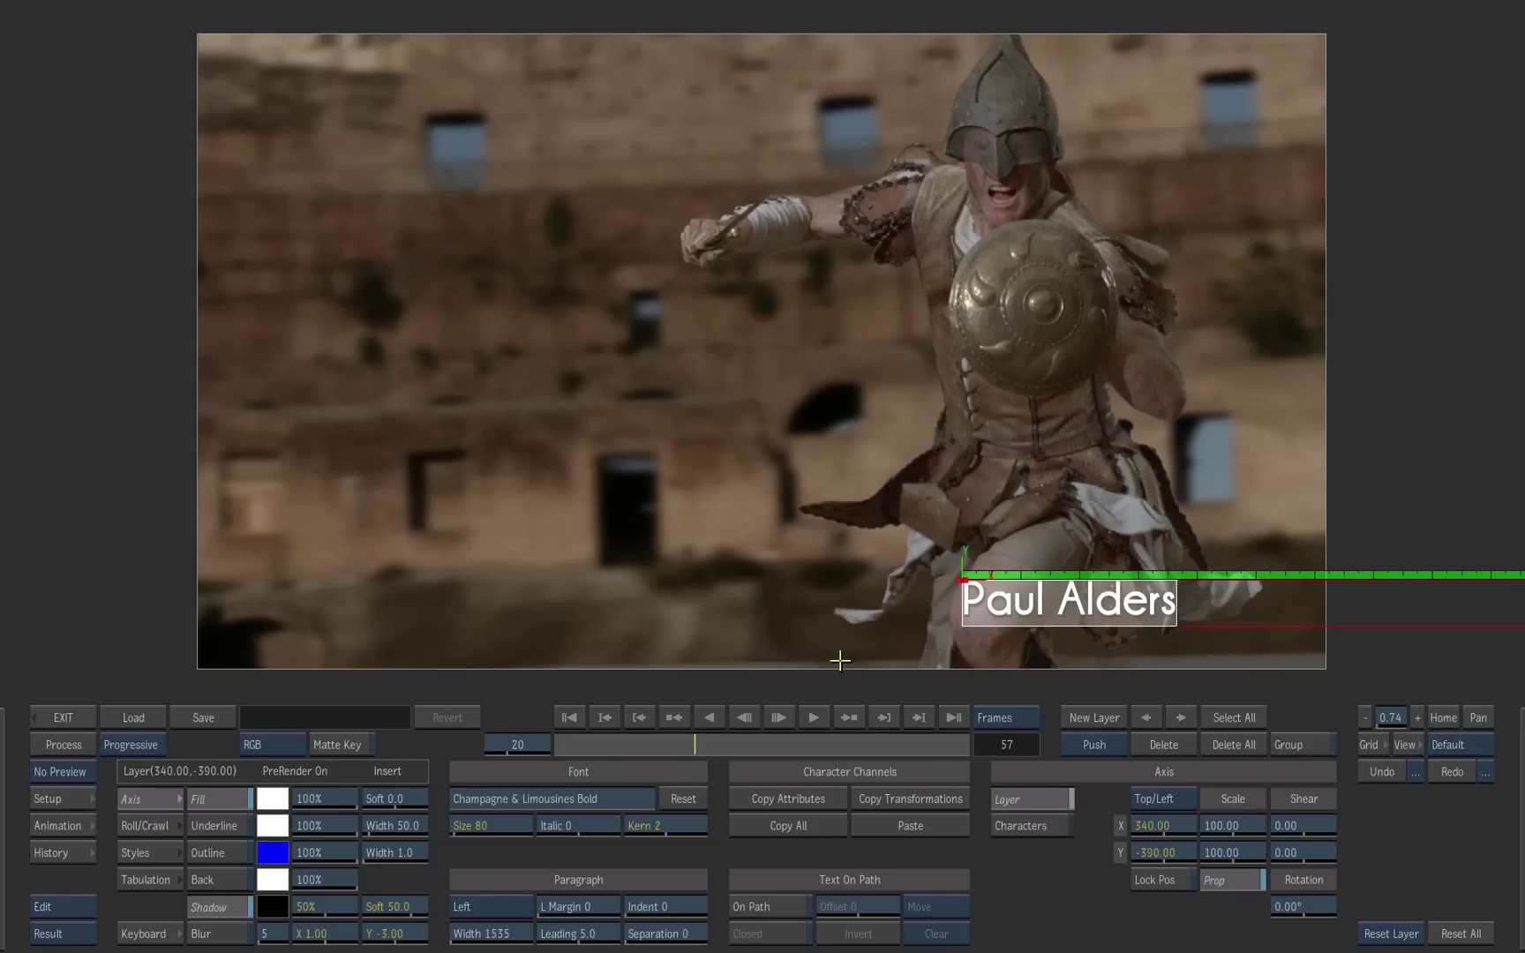
click(1151, 628)
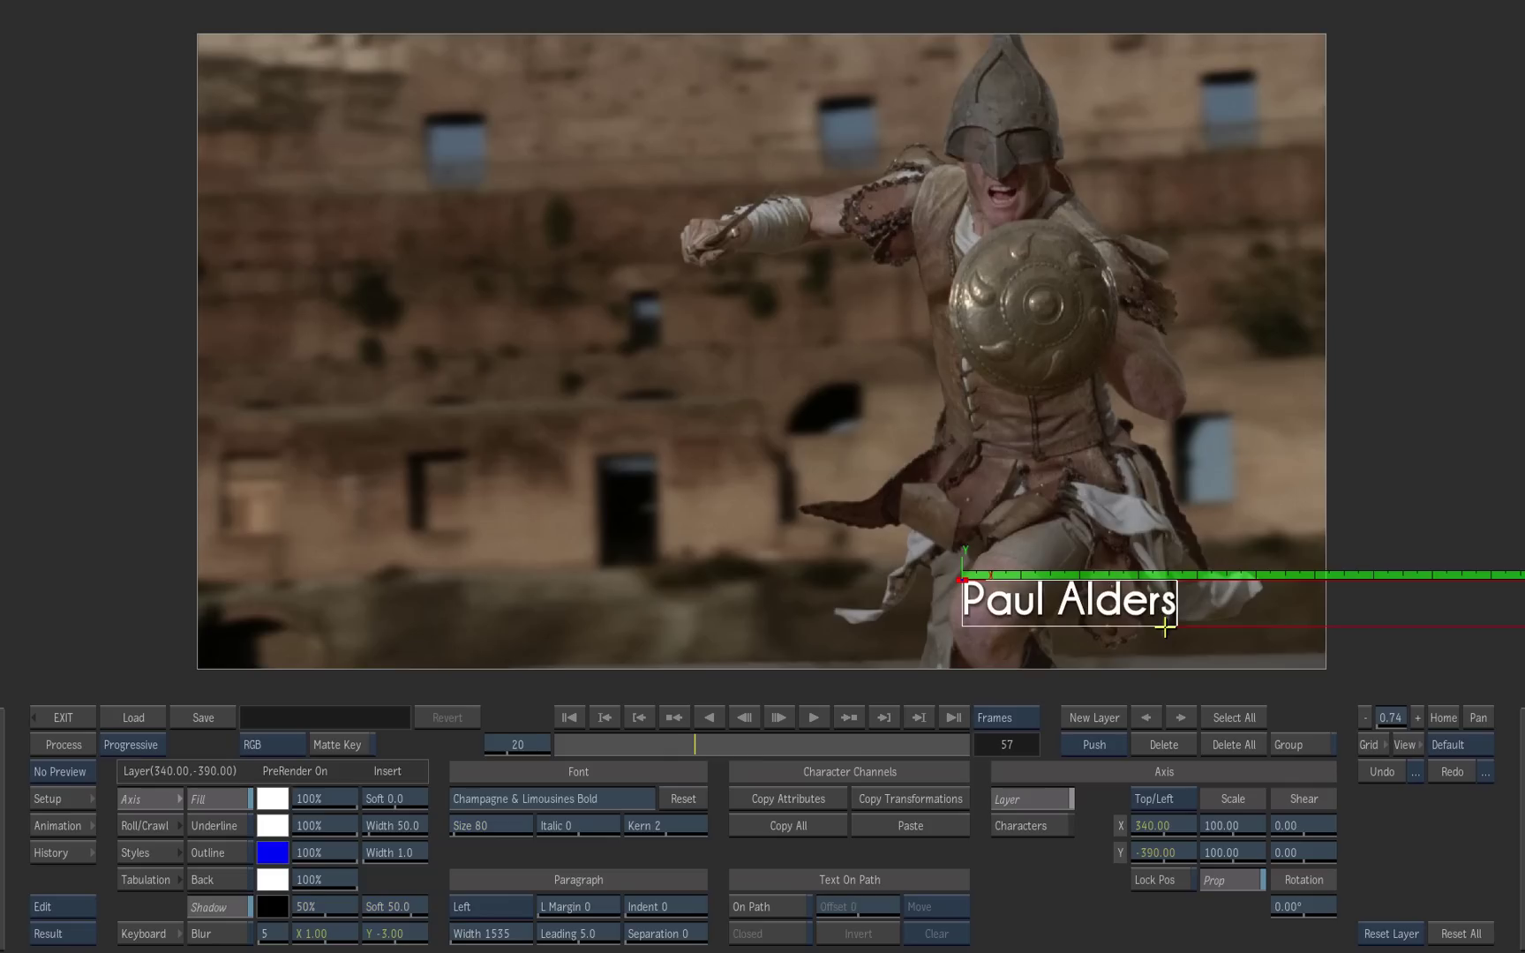
key(BackSpace)
key(BackSpace)
key(BackSpace)
key(BackSpace)
key(BackSpace)
key(BackSpace)
key(BackSpace)
key(BackSpace)
key(BackSpace)
key(BackSpace)
key(BackSpace)
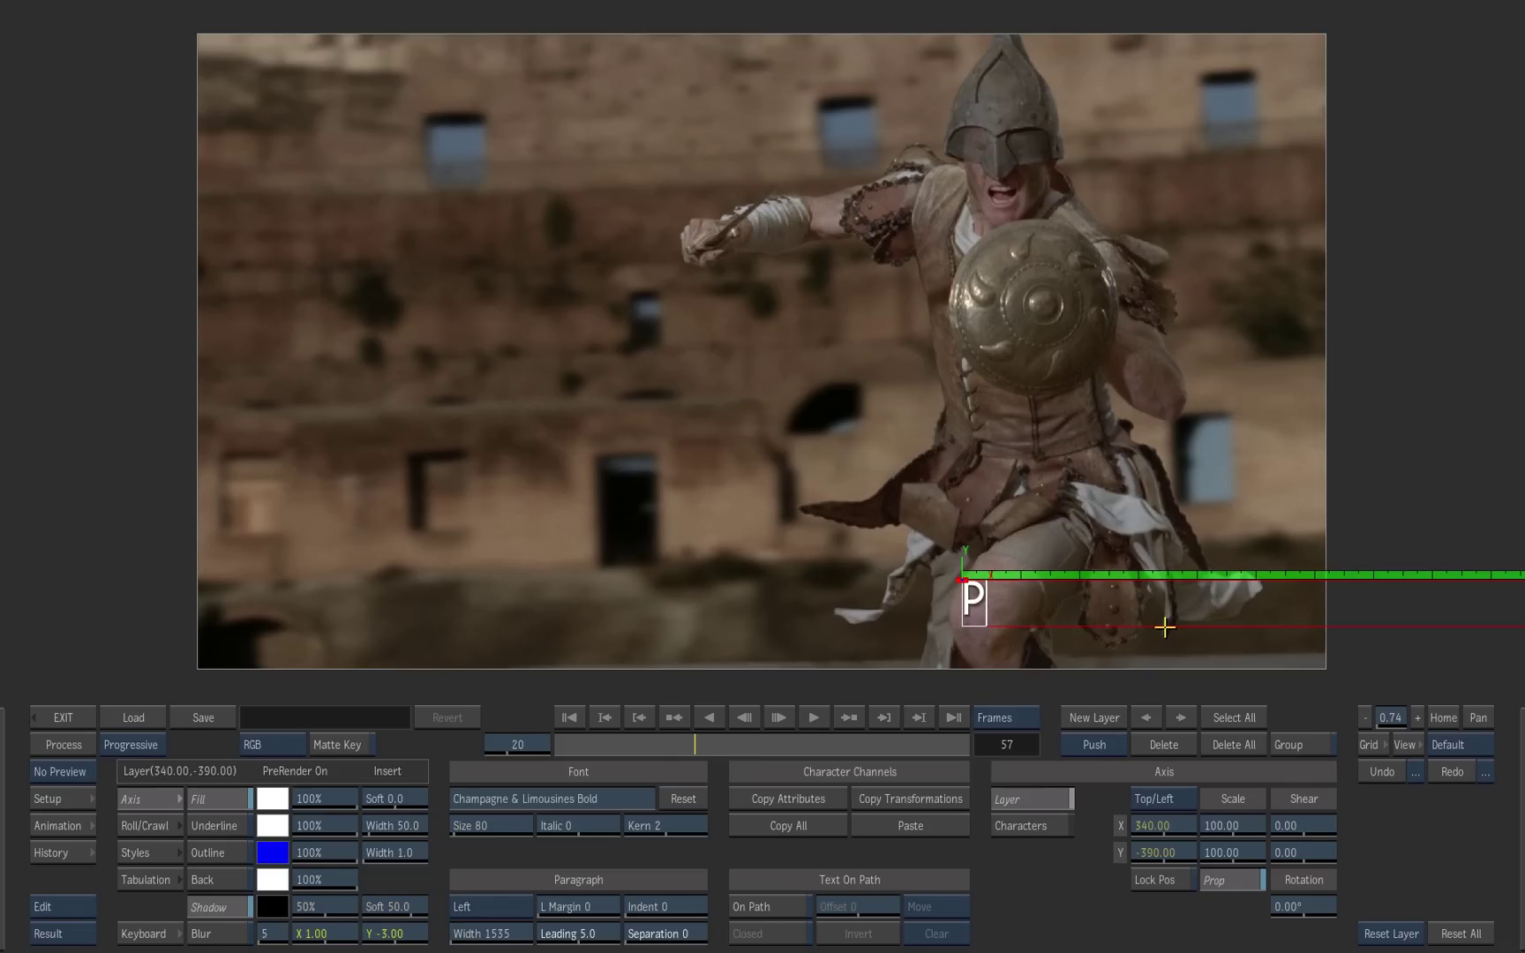
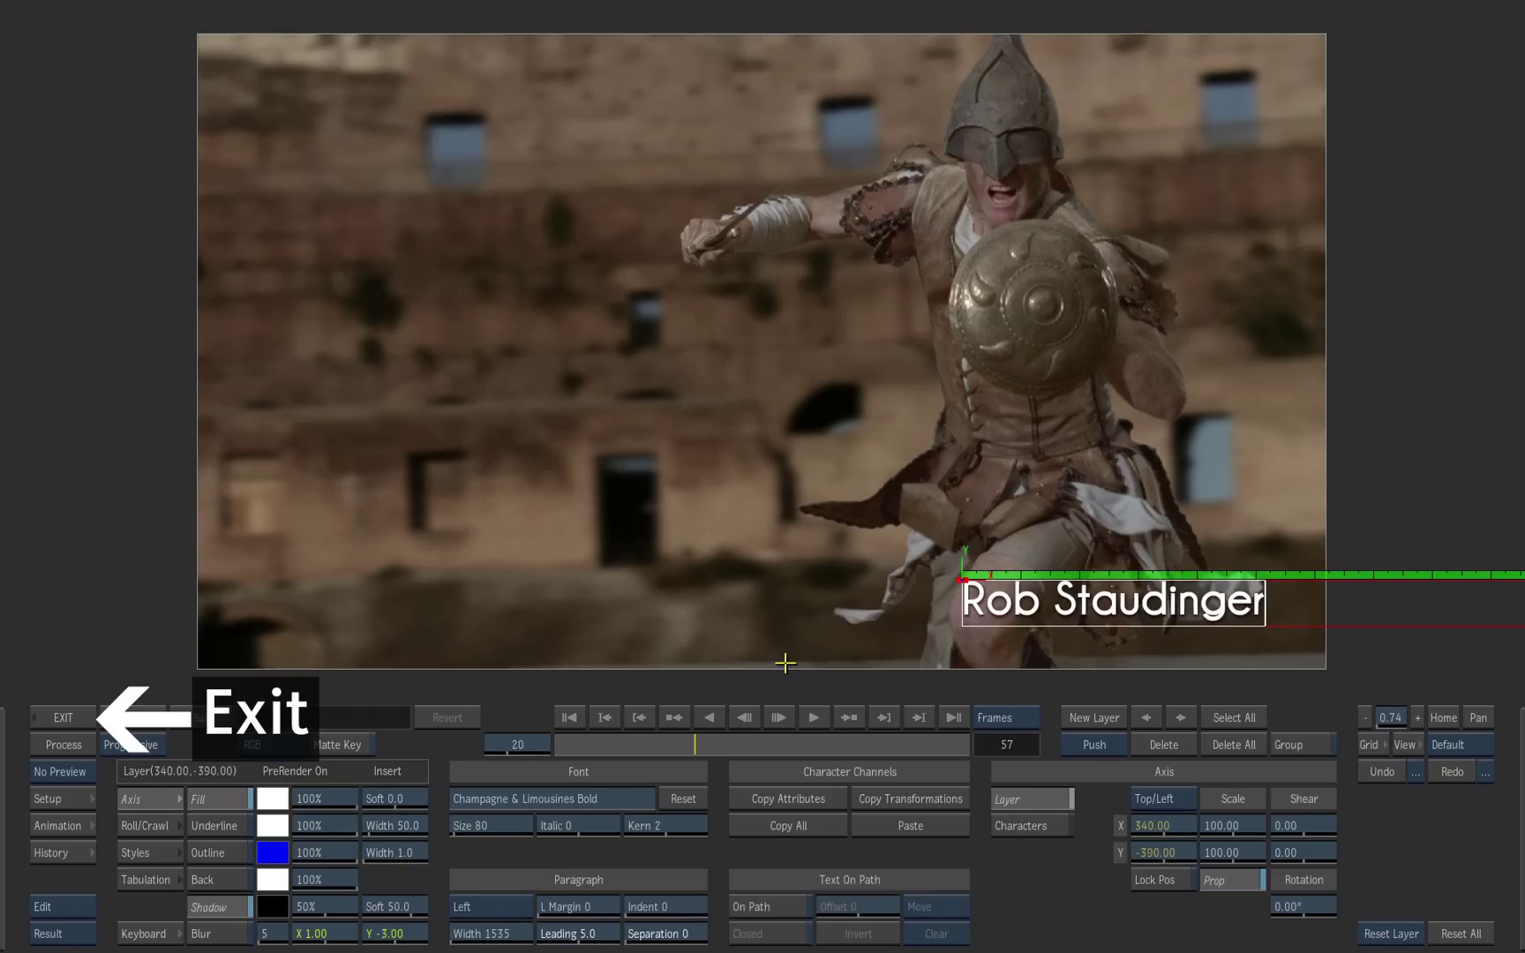
click(73, 717)
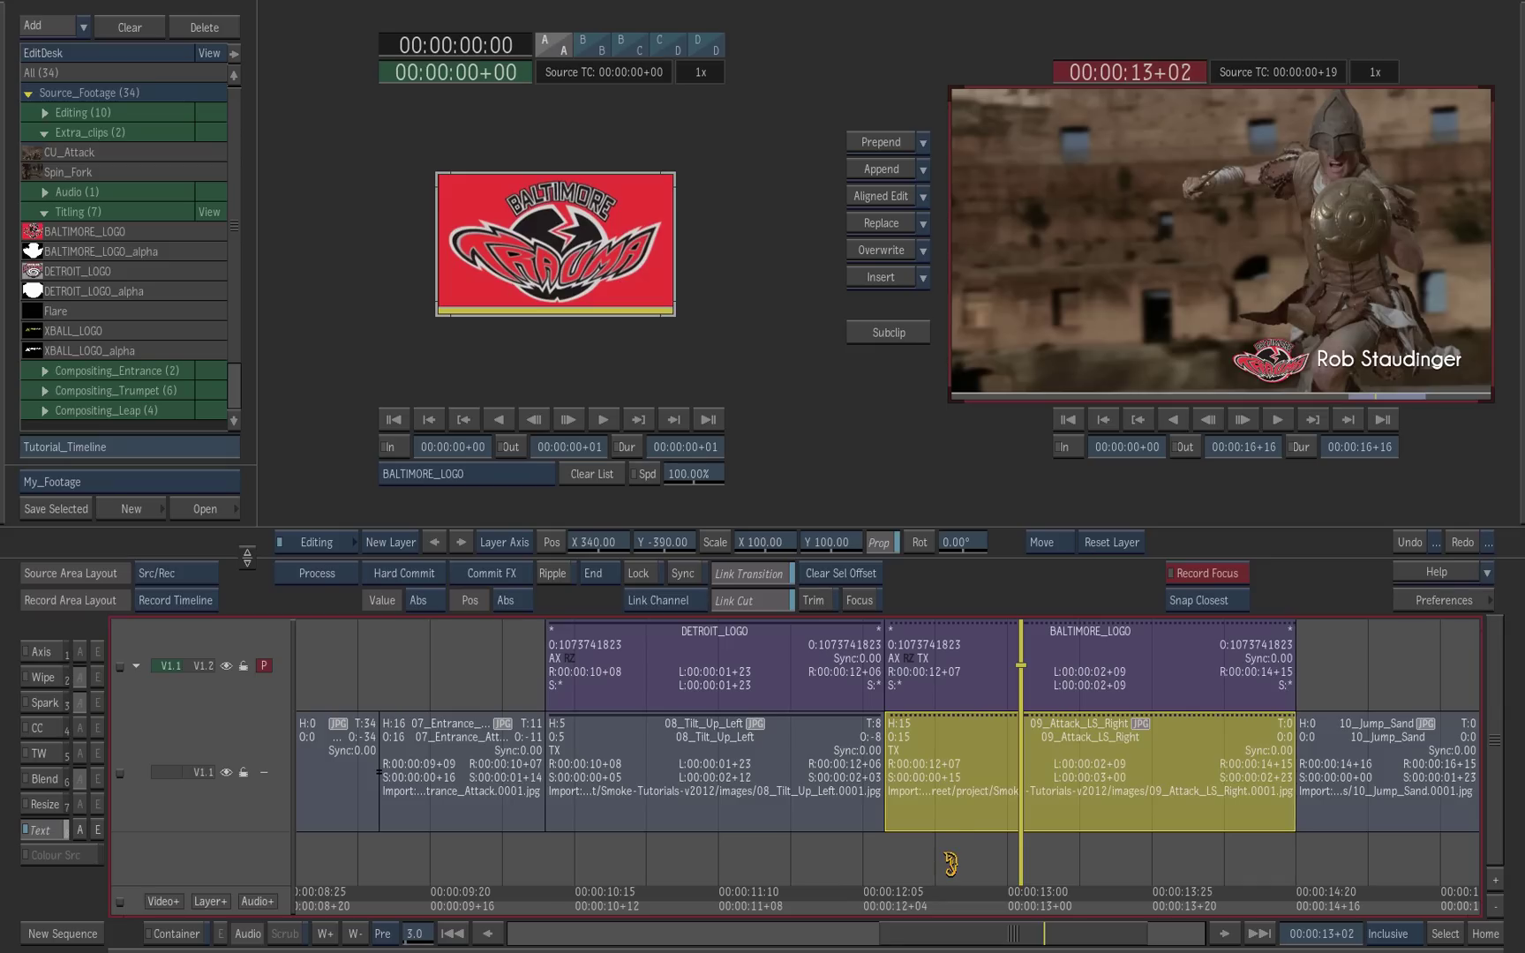
Step: Move the BALTIMORE_LOGO's Axis Pos X to -649, placing it lower left
click(977, 675)
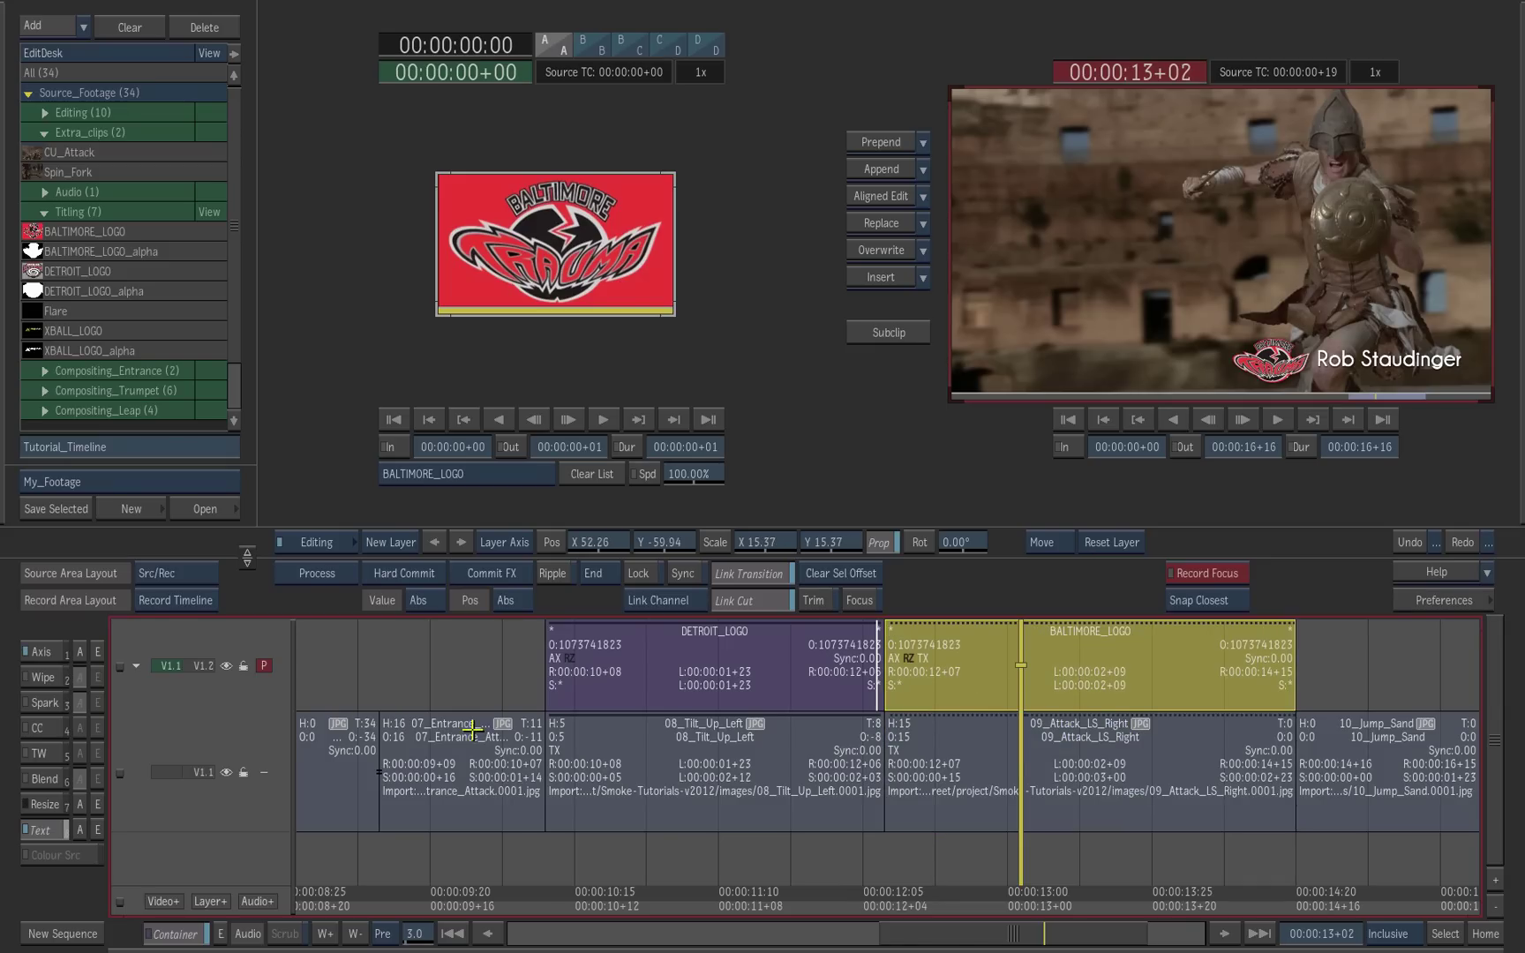
click(44, 652)
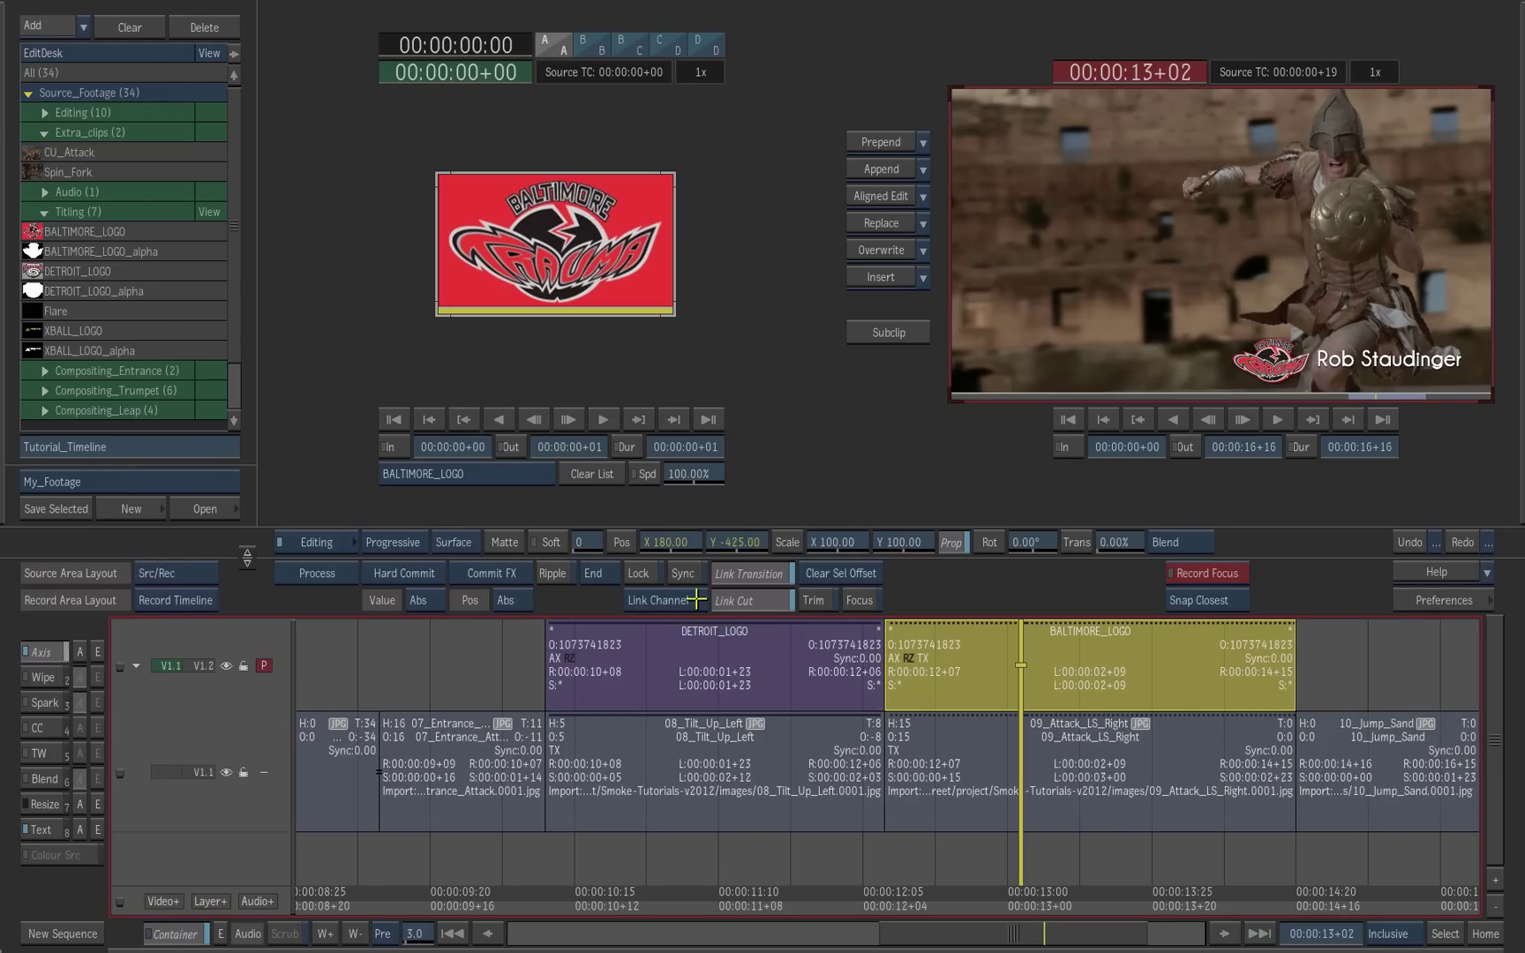
drag(684, 547, 45, 630)
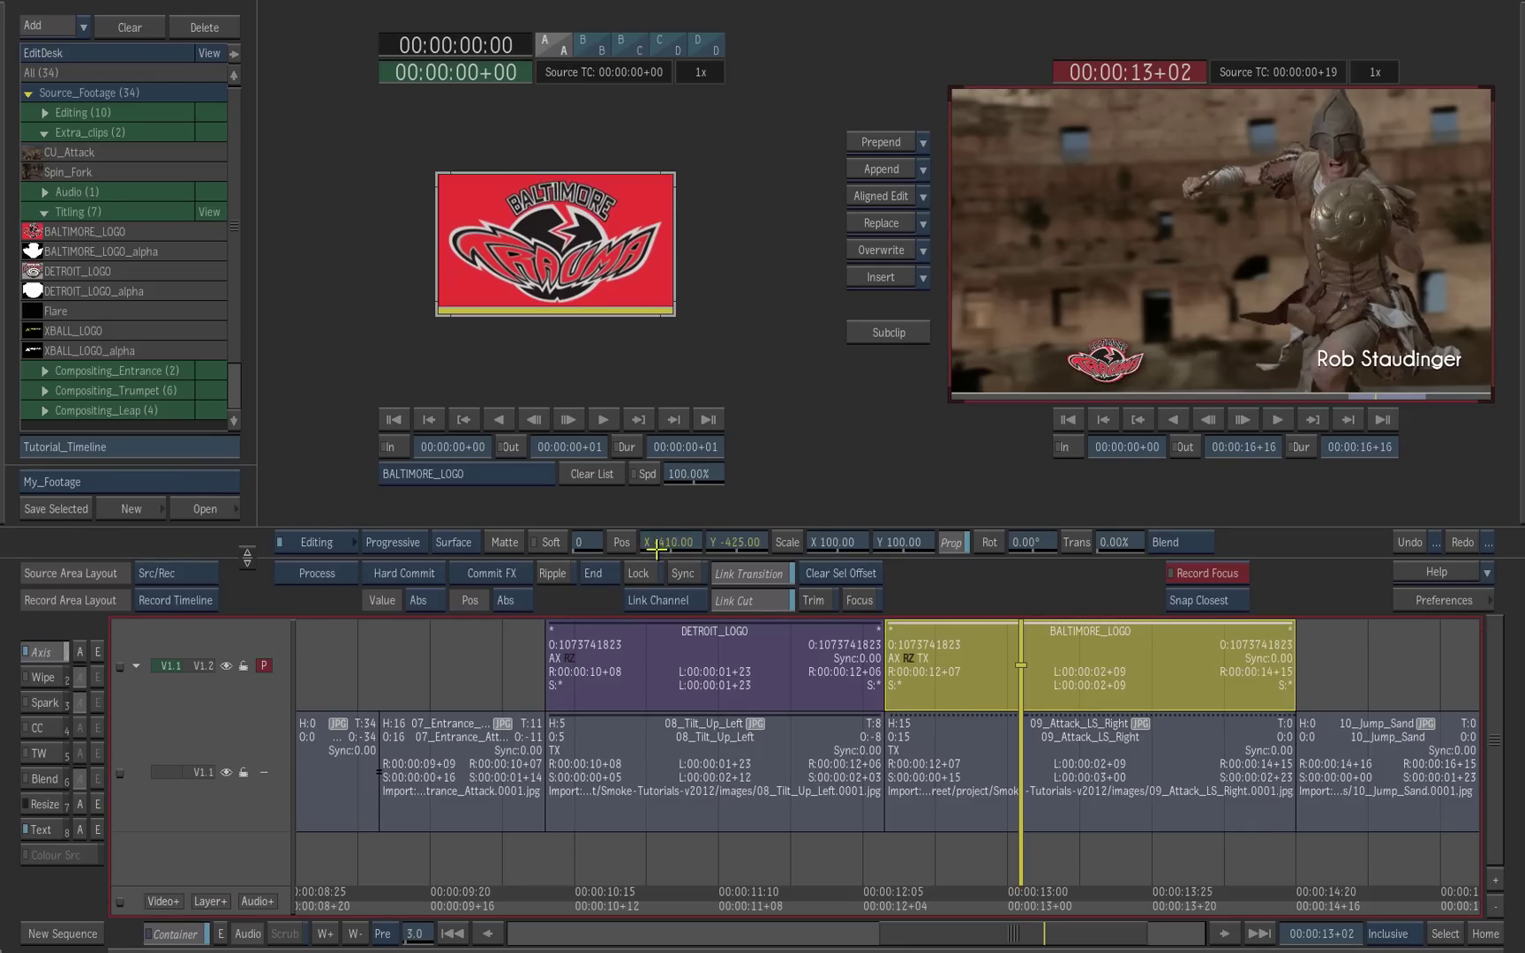
drag(447, 559, 485, 596)
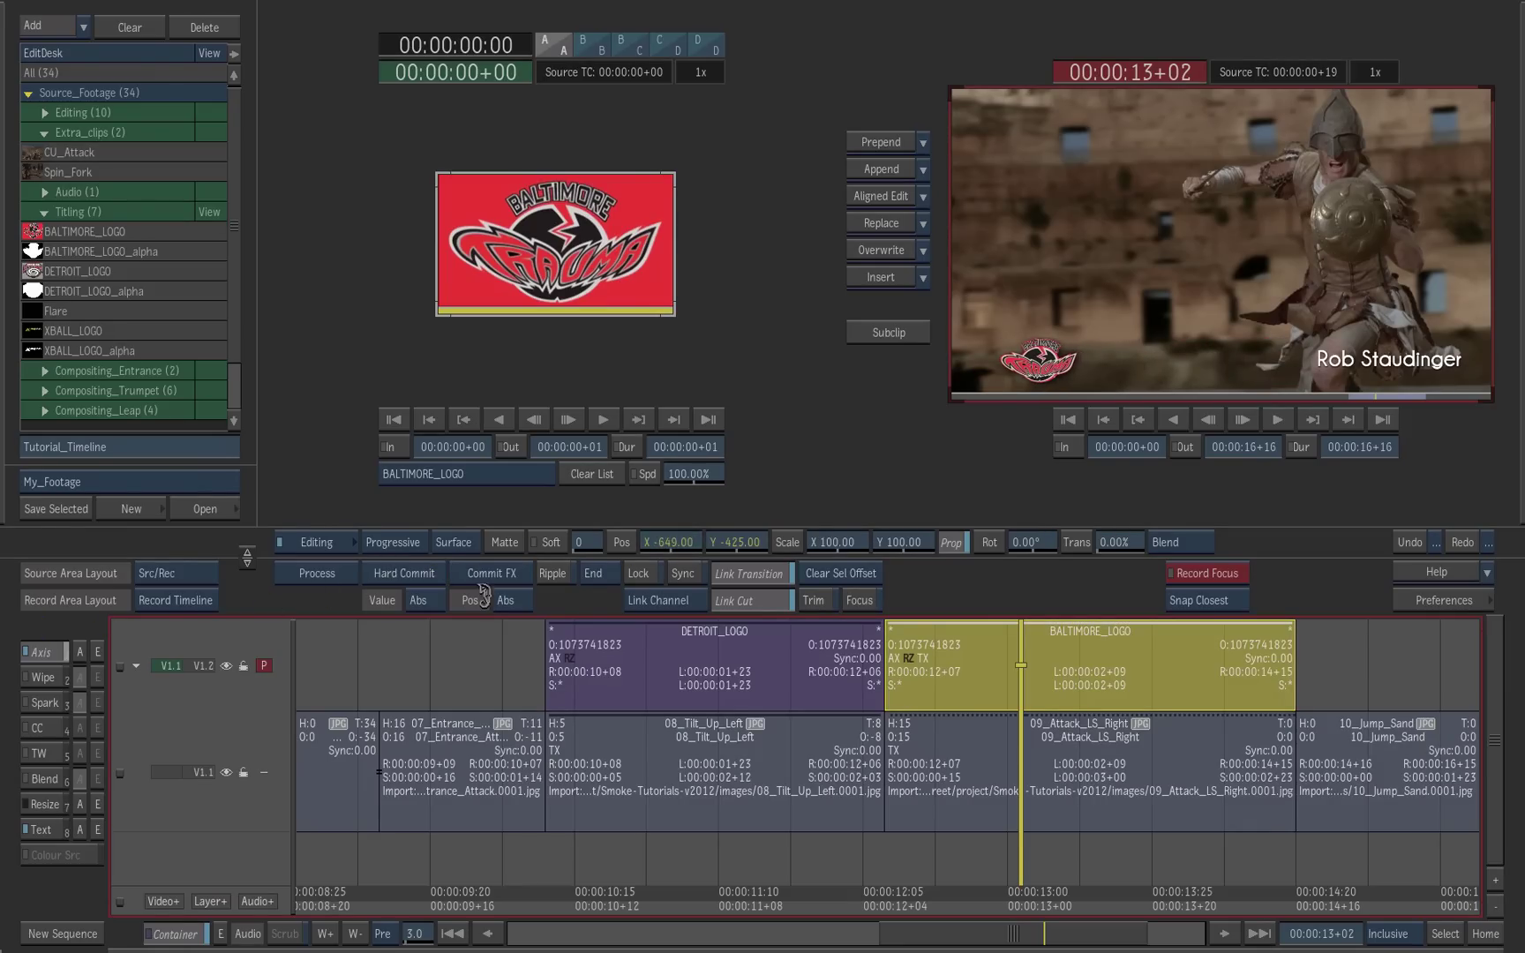
Step: Set the 09_Attack_LS_Right name title's Pos X to about -466, beside the logo
click(967, 765)
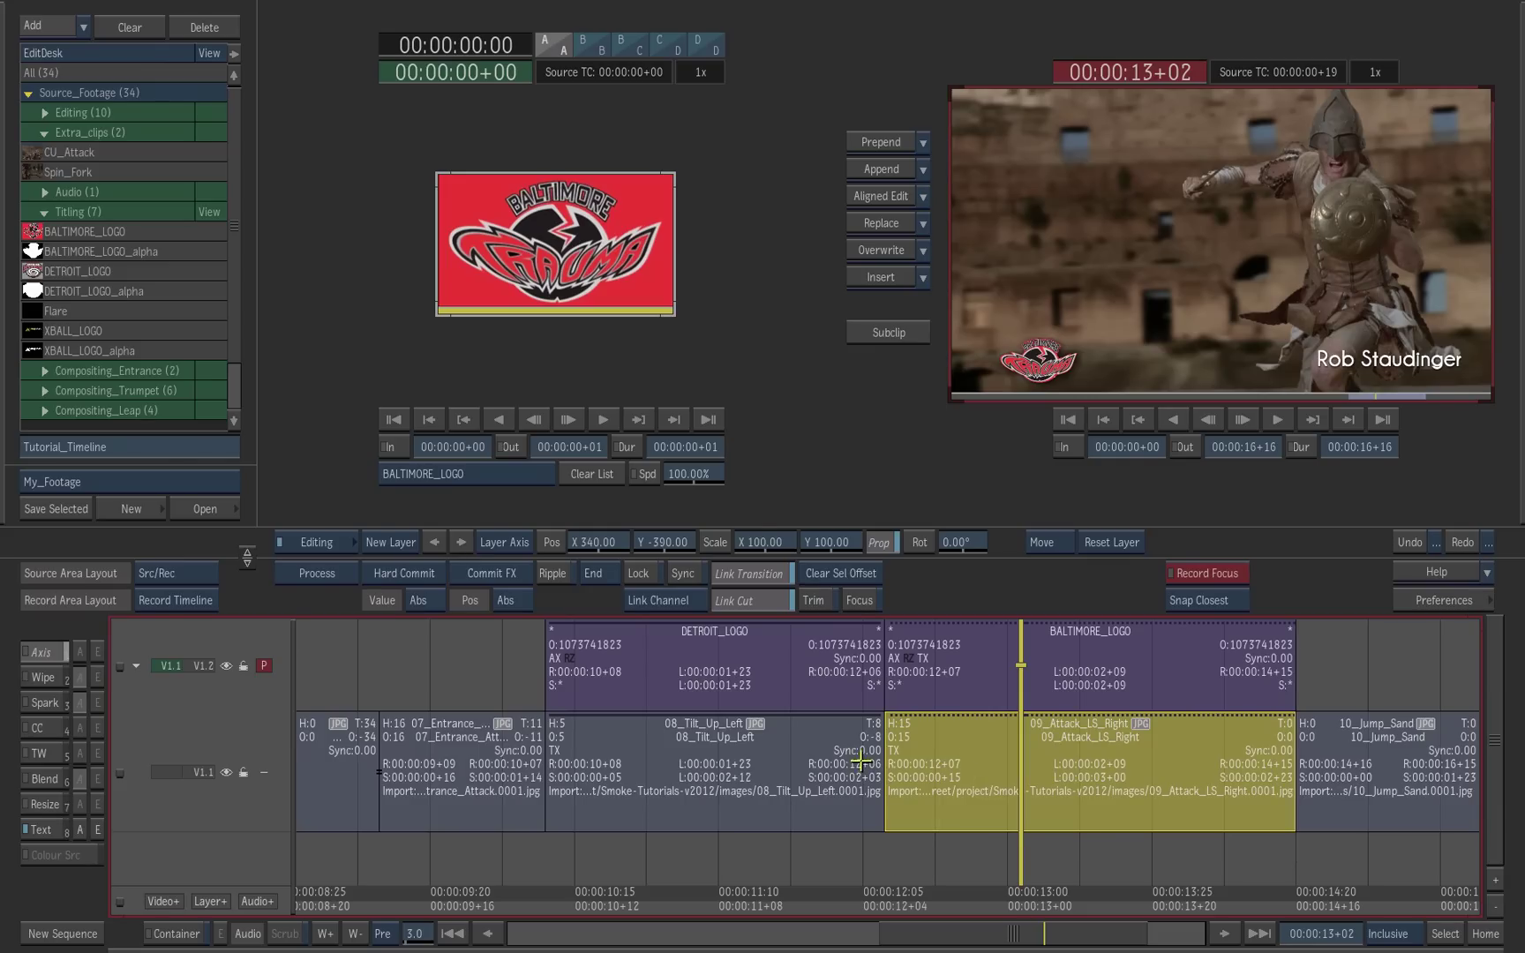
click(68, 830)
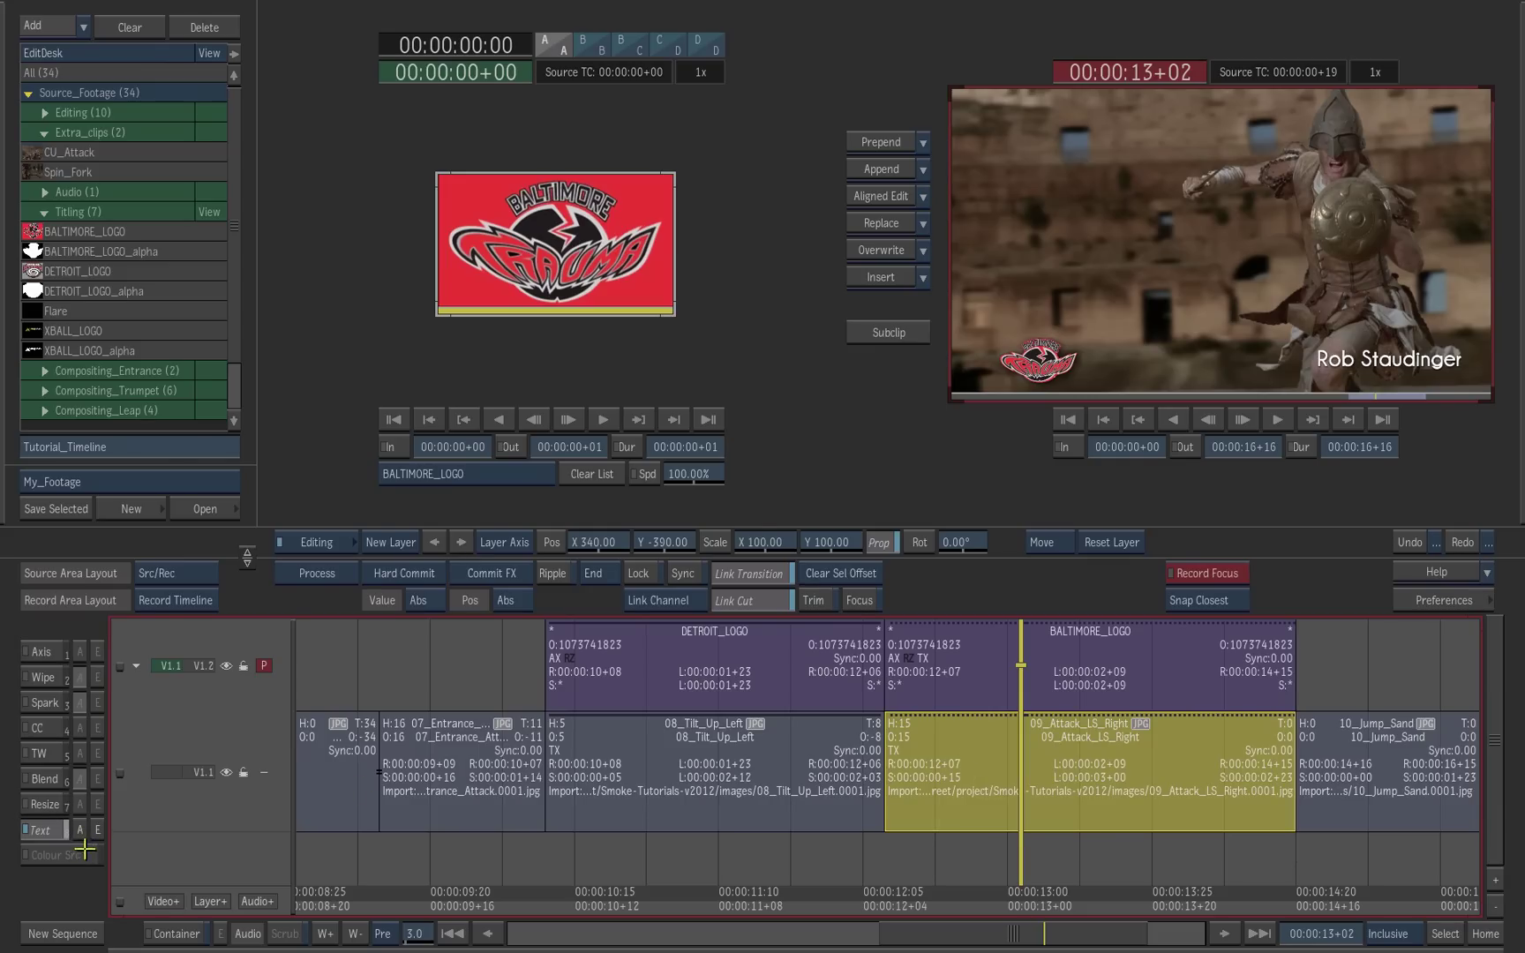
drag(610, 541, 88, 572)
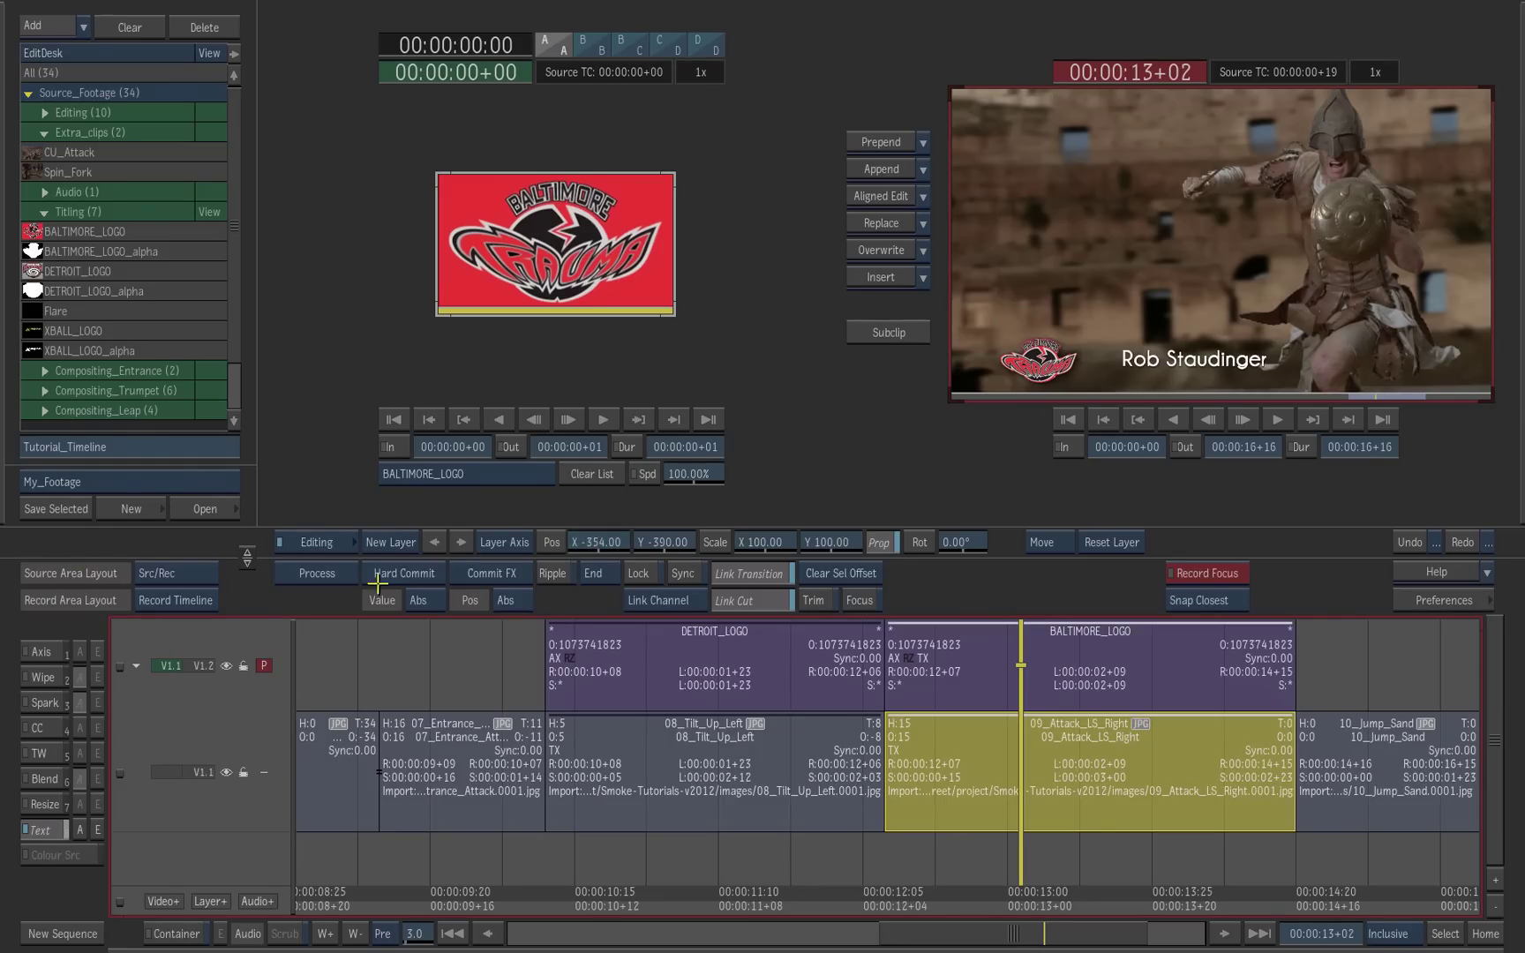
drag(597, 541, 449, 543)
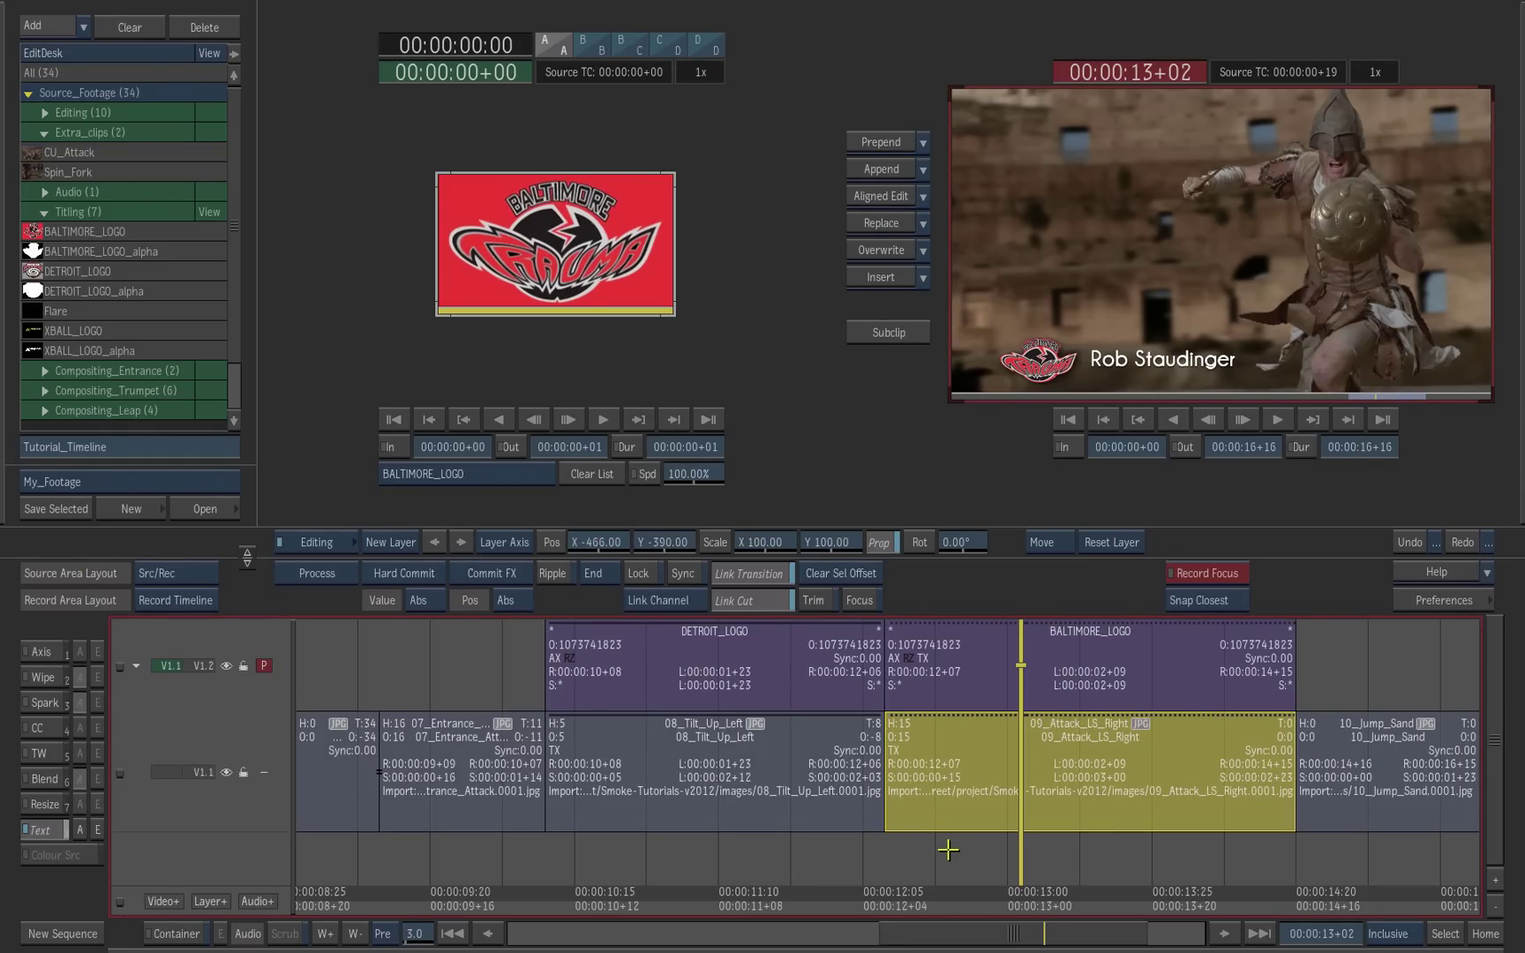
drag(909, 881, 790, 882)
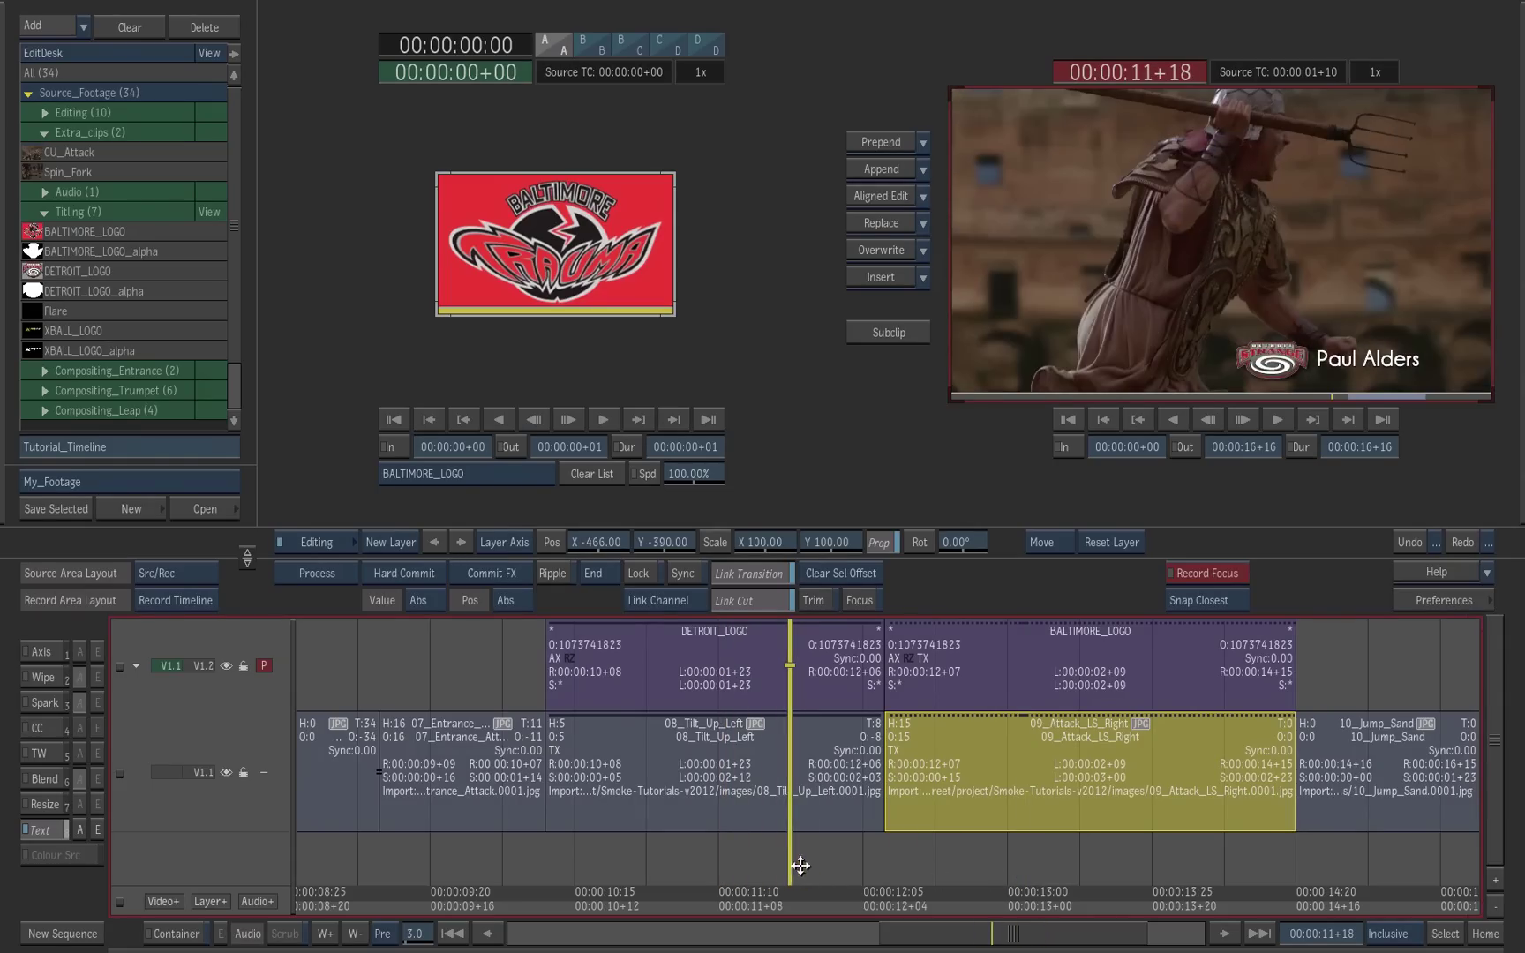
Step: Process the DETROIT_LOGO and BALTIMORE_LOGO segments and preview the result in Fullscreen layout
click(703, 682)
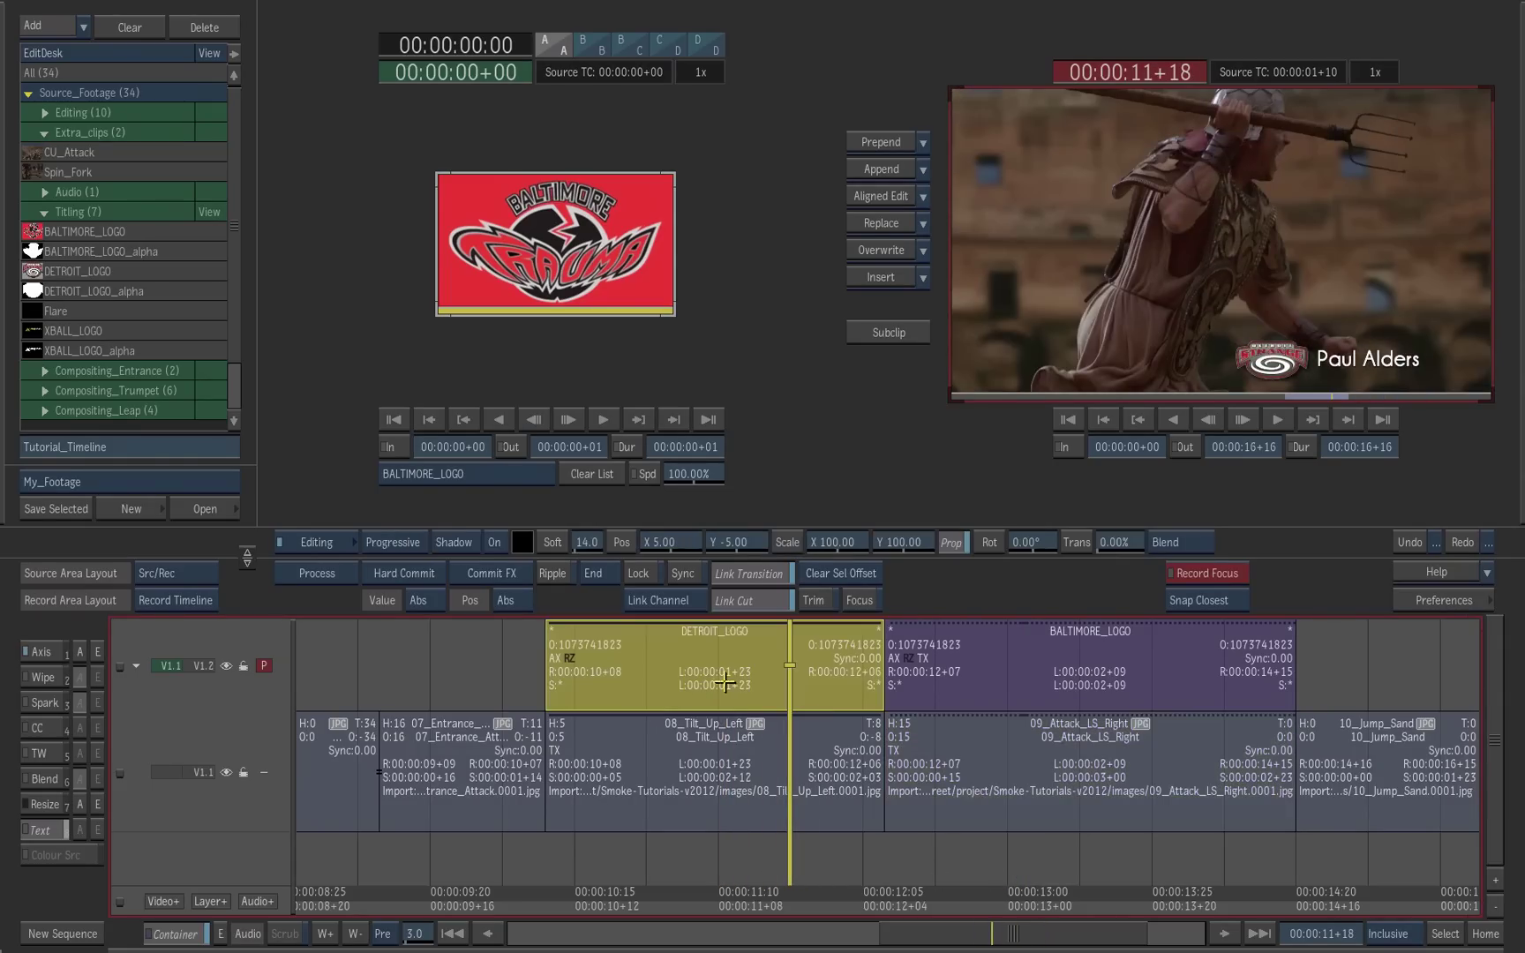
ctrl+click(1073, 691)
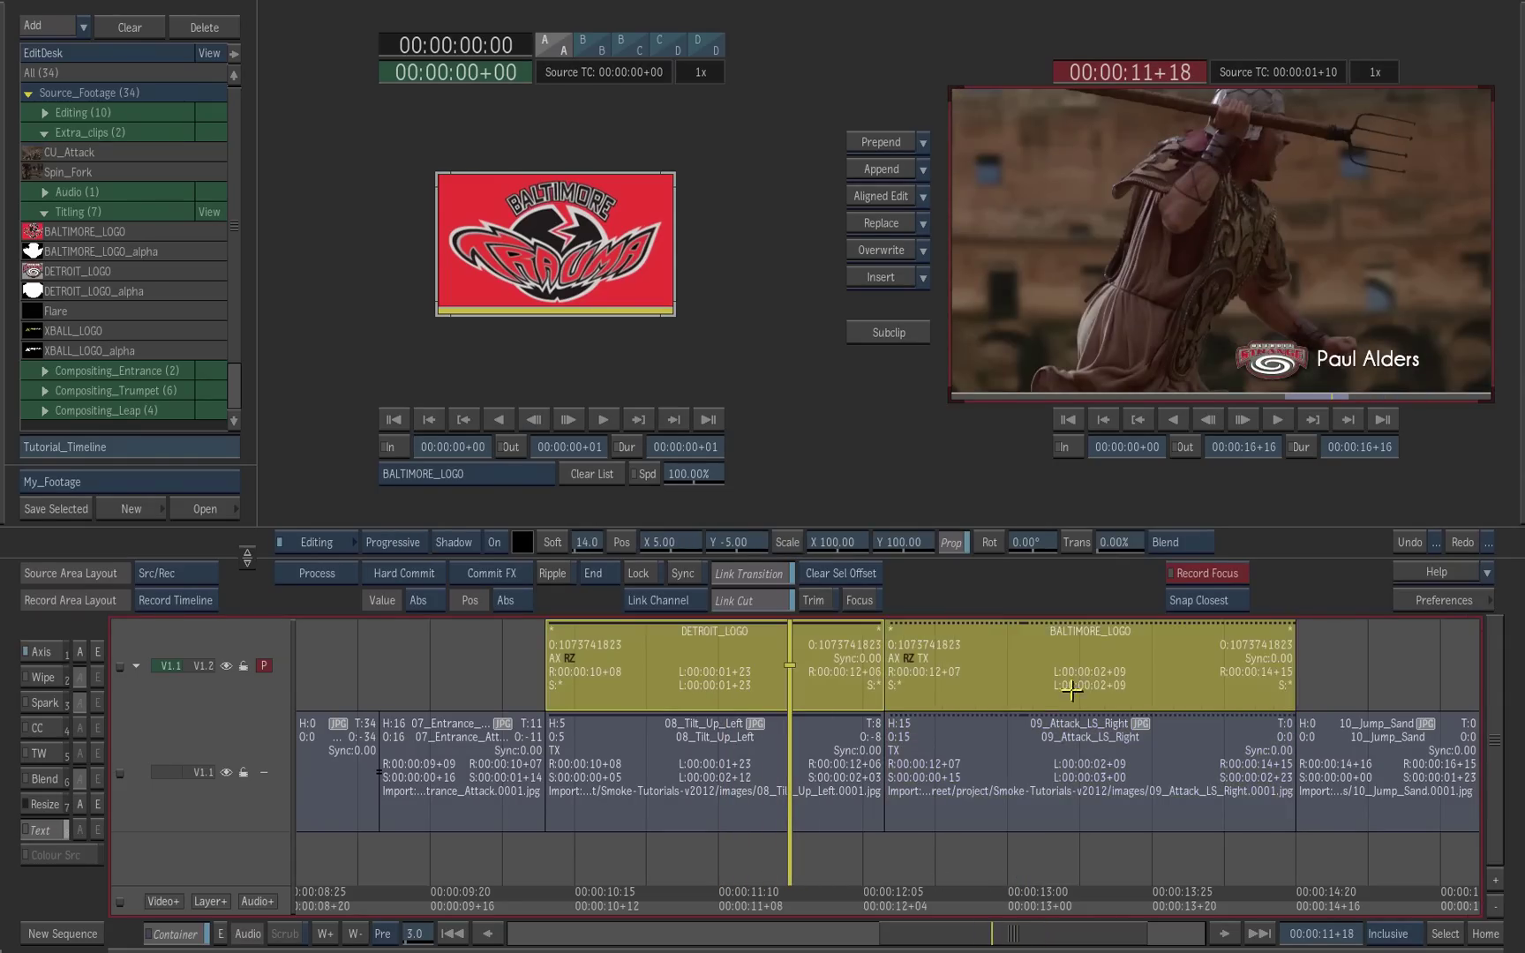
click(333, 575)
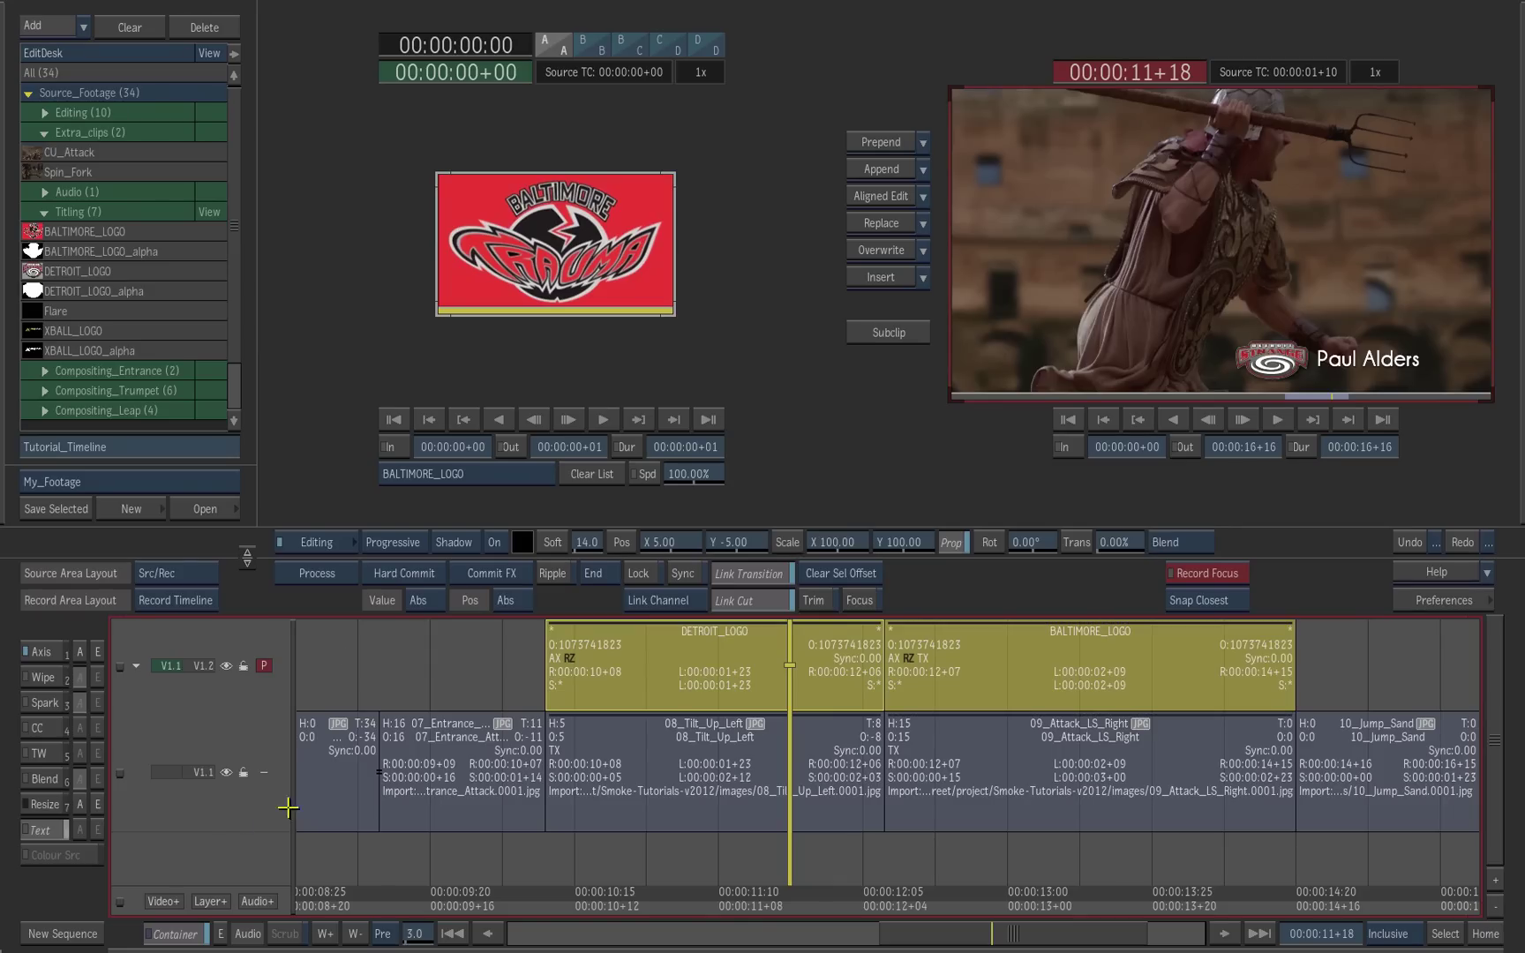
click(189, 582)
click(205, 553)
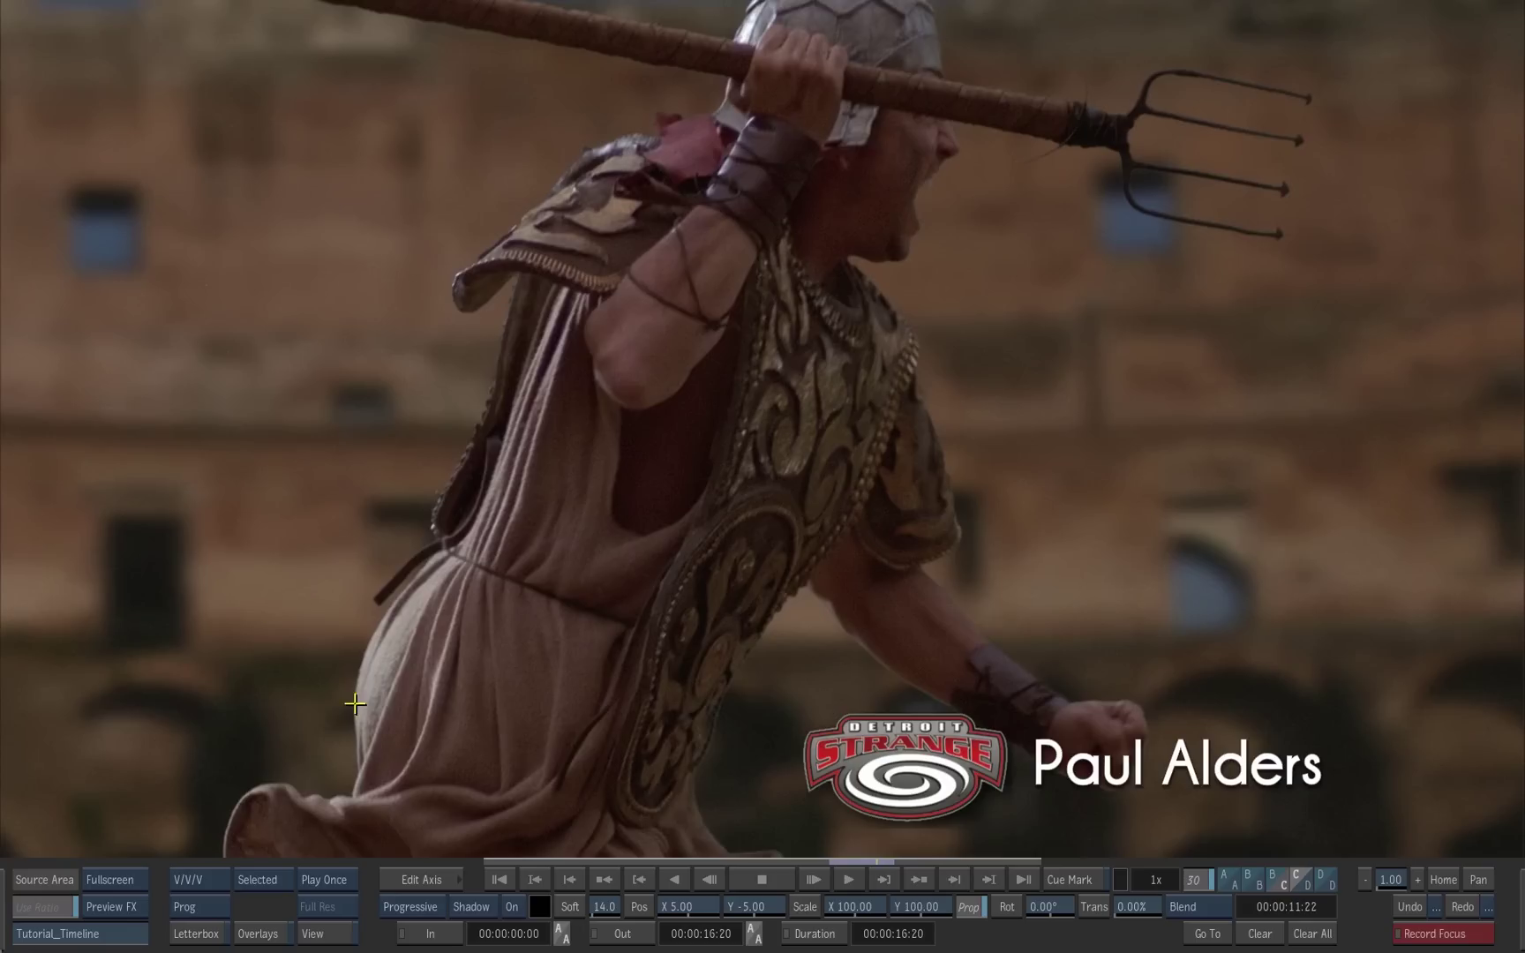